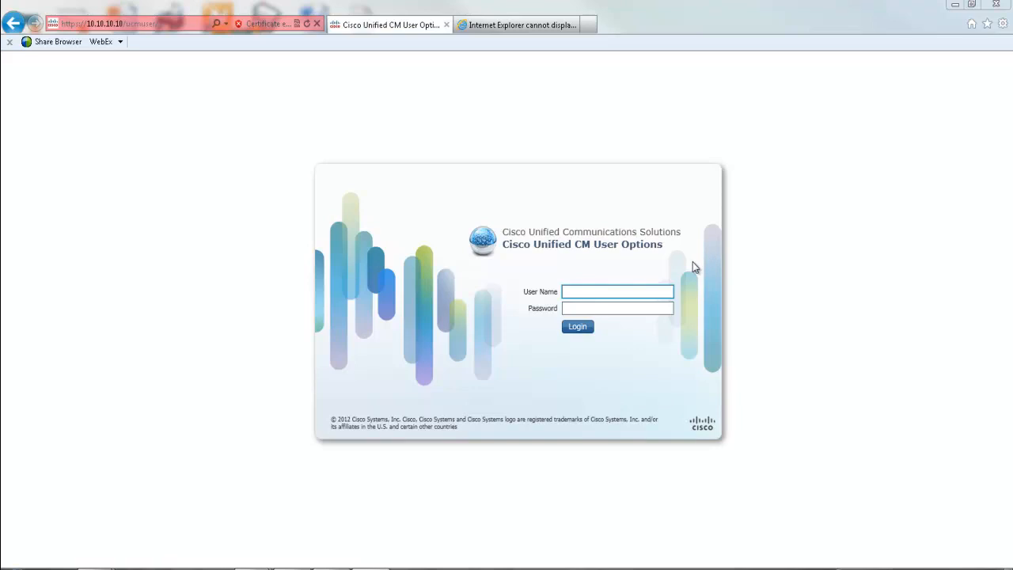
- Log in to User Options with the user's account name and password
left_click(643, 291)
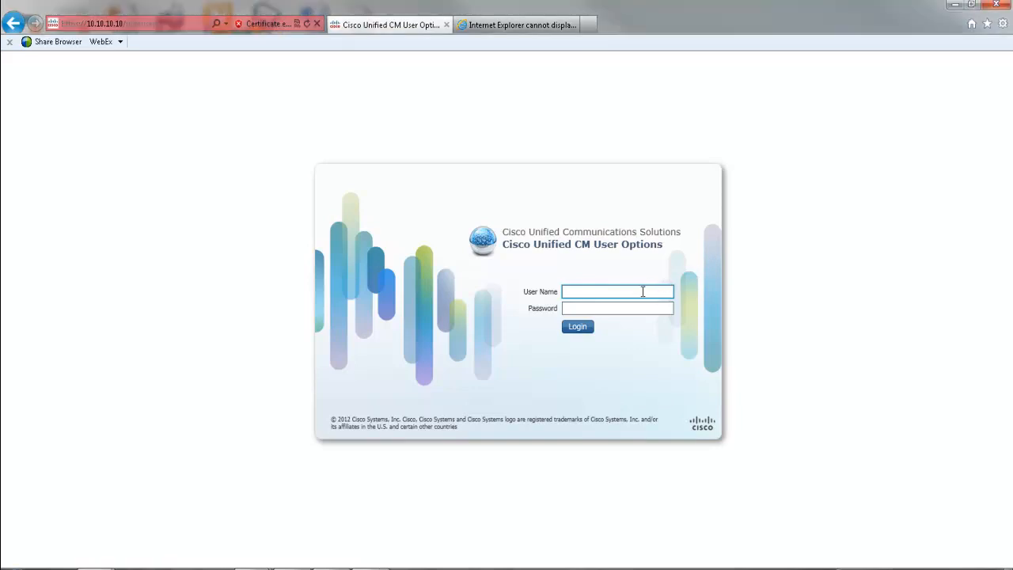
key("Tab")
type("•••••••")
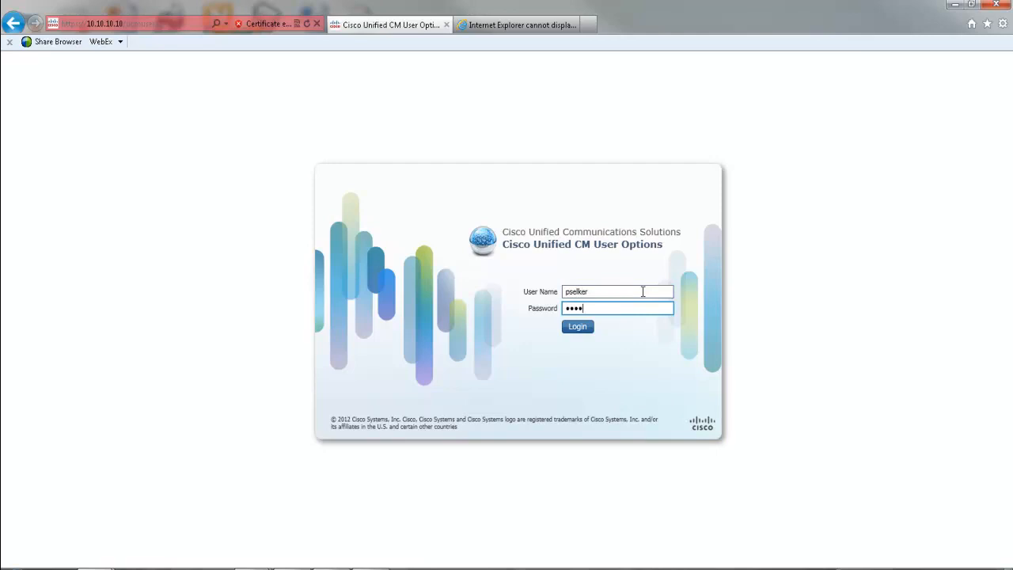
type("••")
left_click(592, 328)
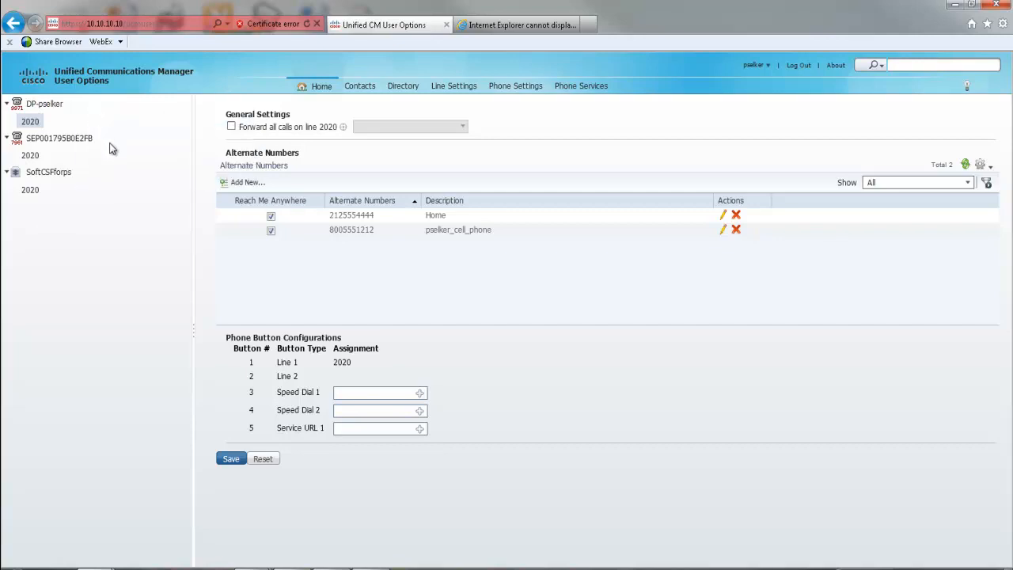
- View the info card of each of the three phones in the device list
mouse_move(55, 111)
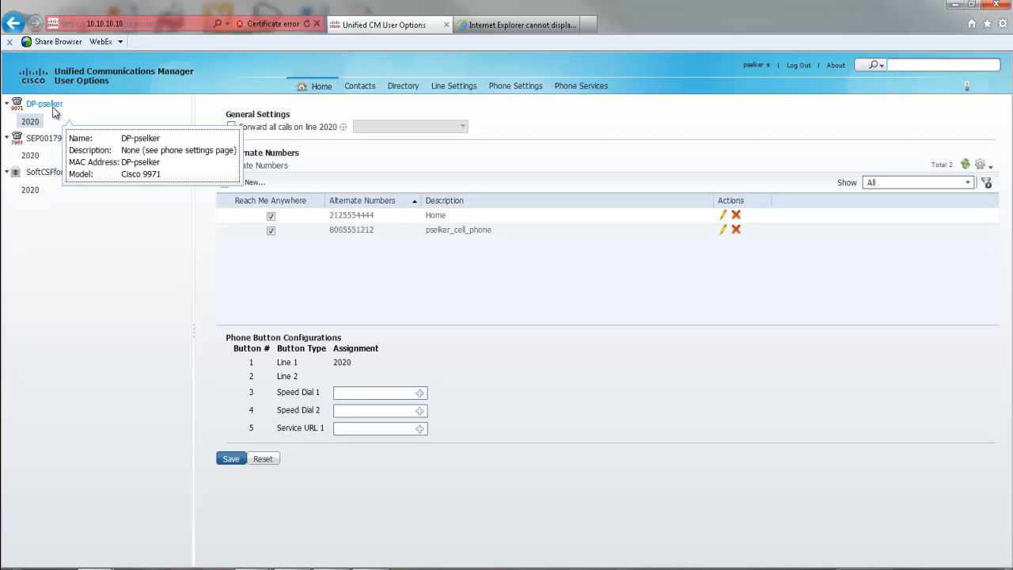
mouse_move(46, 143)
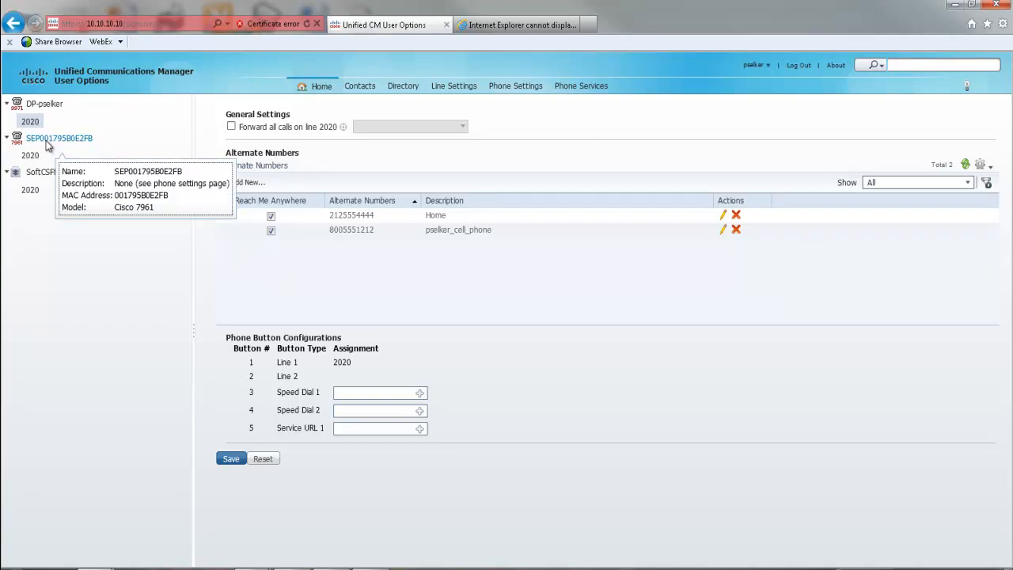
mouse_move(41, 171)
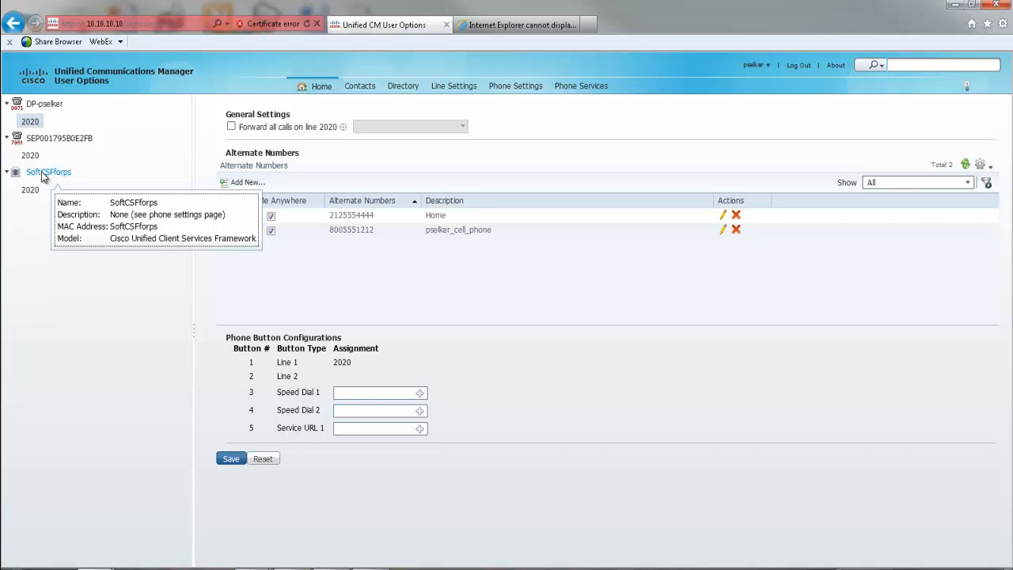
mouse_move(82, 140)
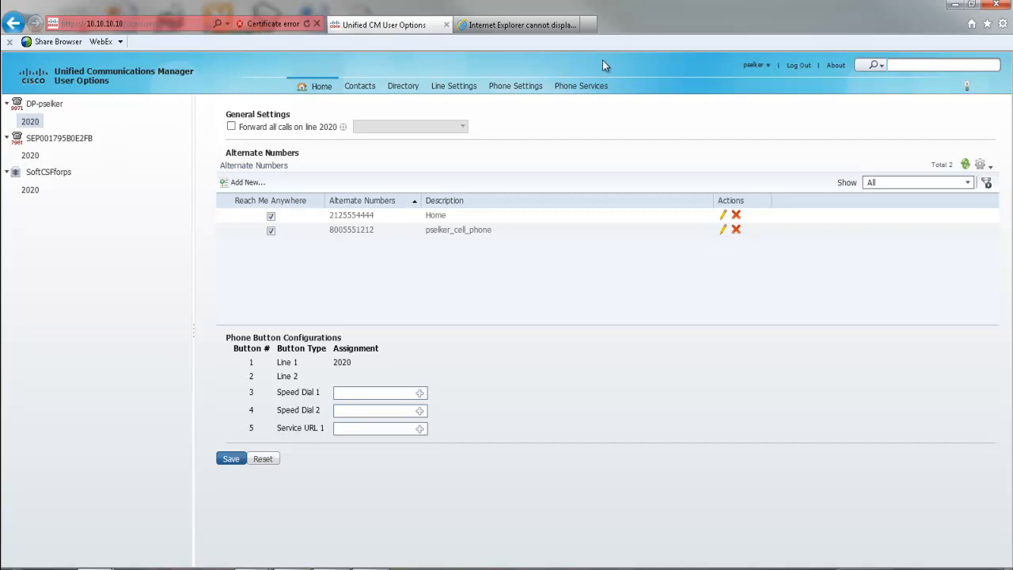
- Use Change Password to set a new account password, entering it in both fields
left_click(758, 67)
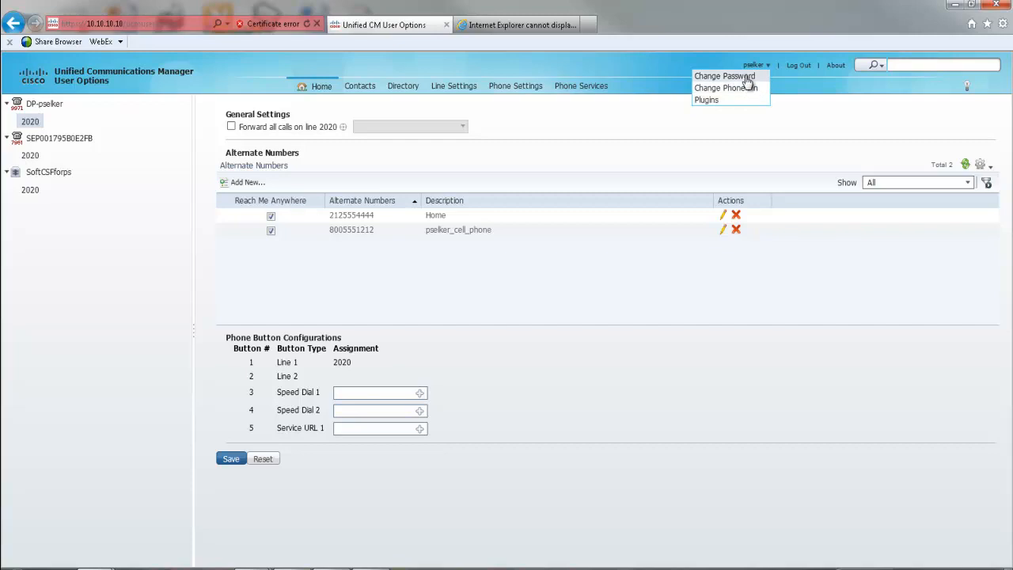
left_click(745, 76)
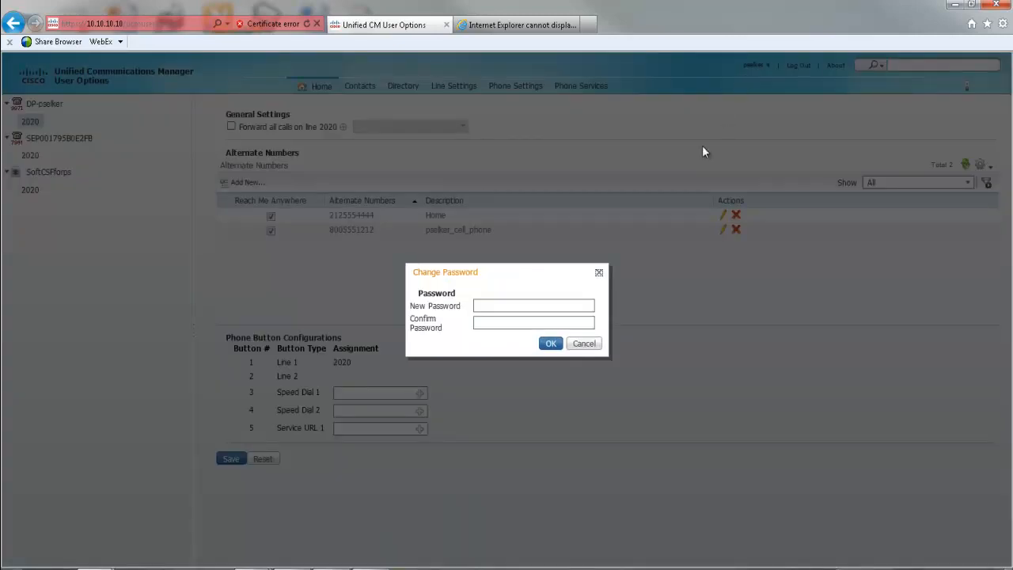
left_click(565, 307)
type("123456789")
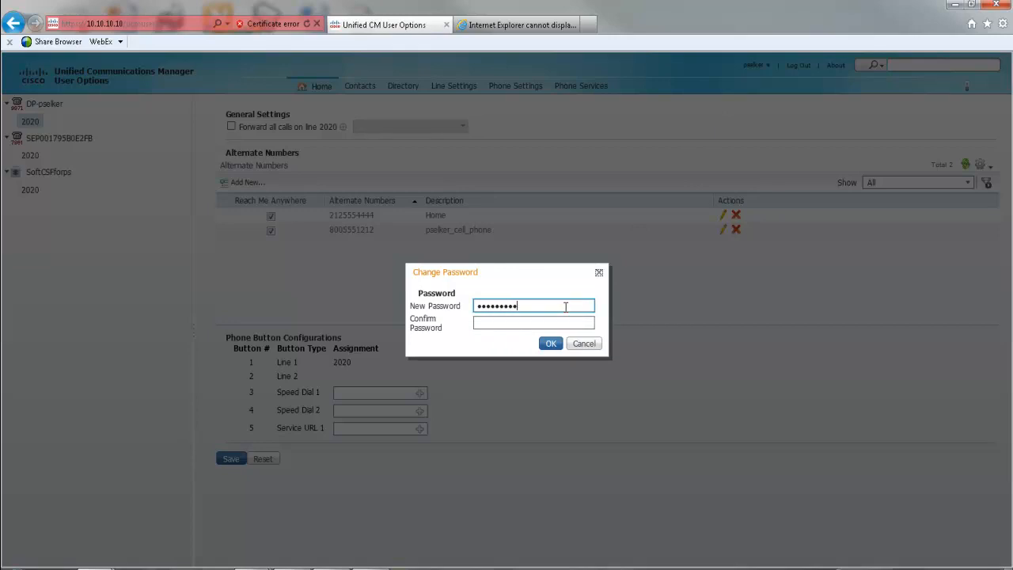
key("Tab")
type("12345")
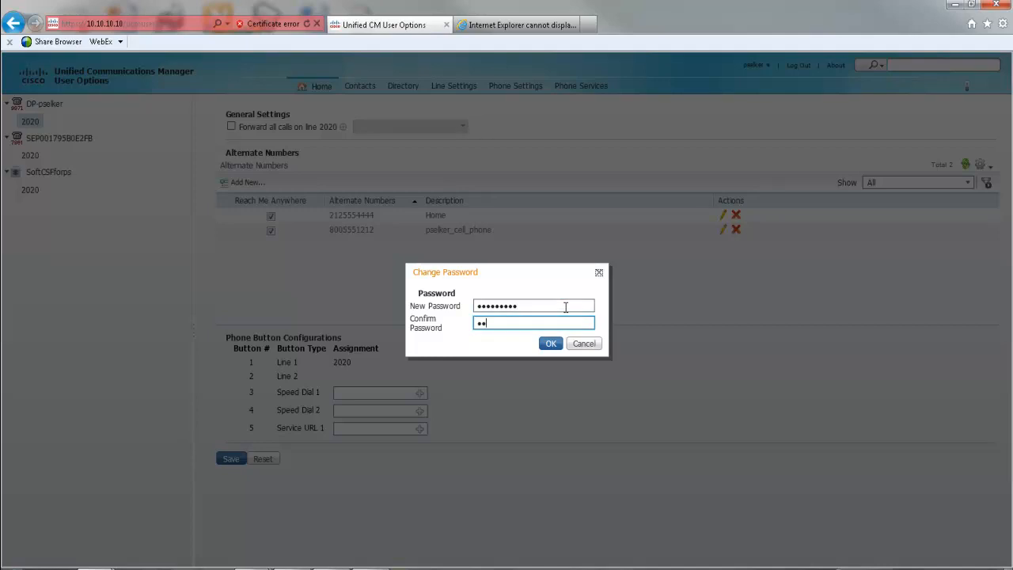
type("6789")
left_click(551, 345)
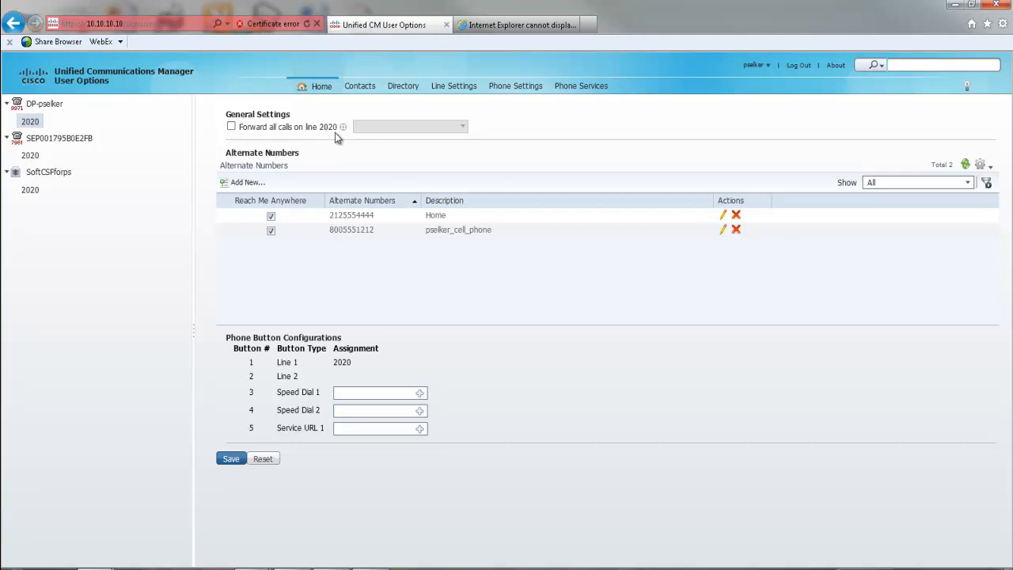
- On the first phone, enable Forward all calls on line 2020 with Voicemail as destination
left_click(48, 107)
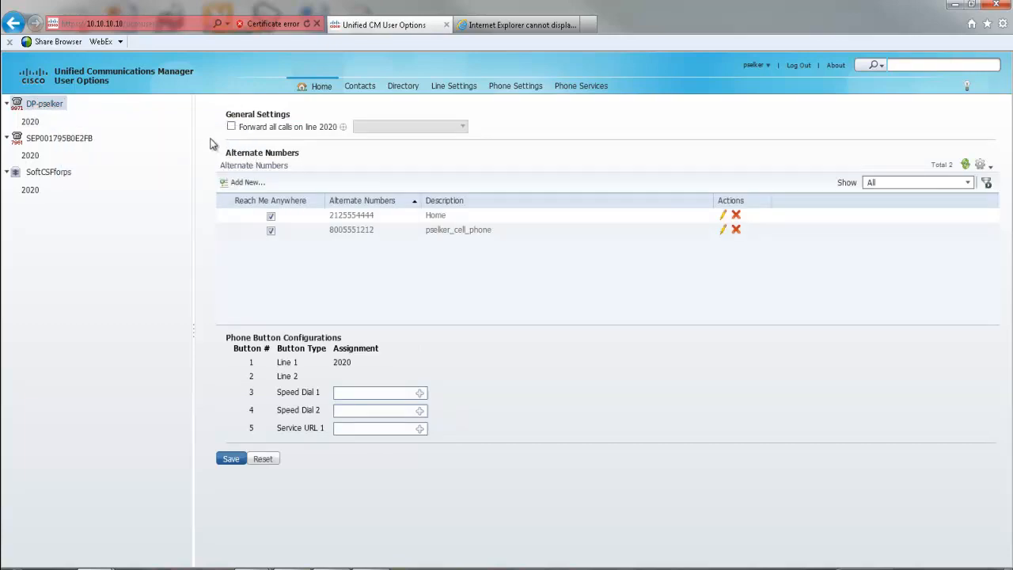
left_click(231, 130)
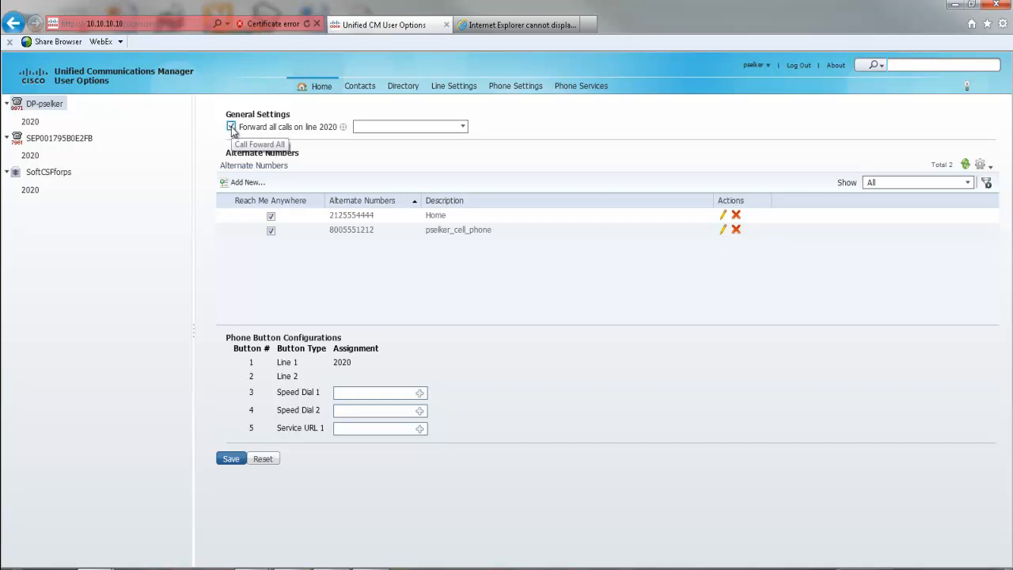
left_click(390, 127)
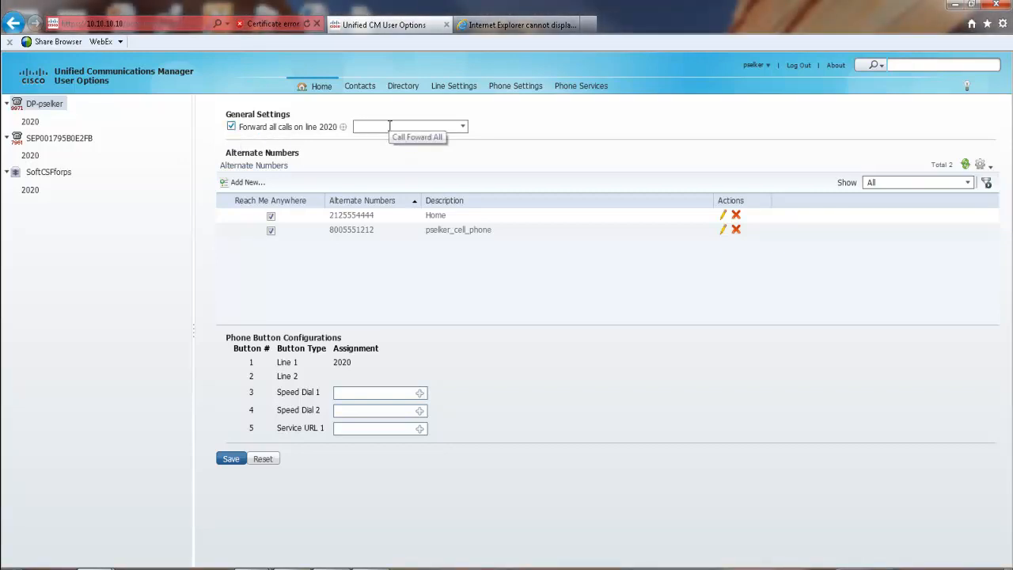
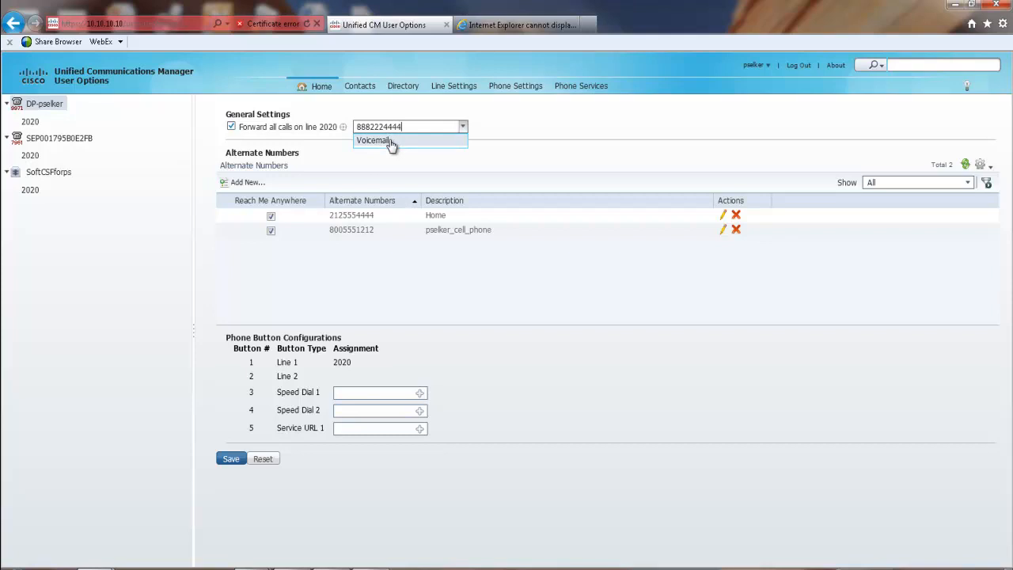
left_click(391, 143)
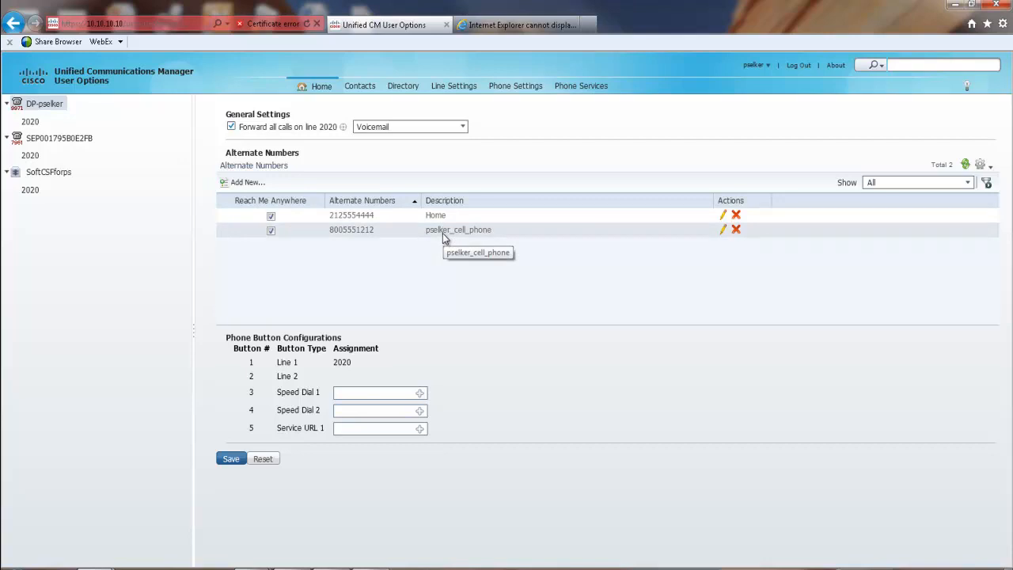
- Uncheck Reach Me Anywhere for the cell alternate number, leaving Home enabled
left_click(271, 231)
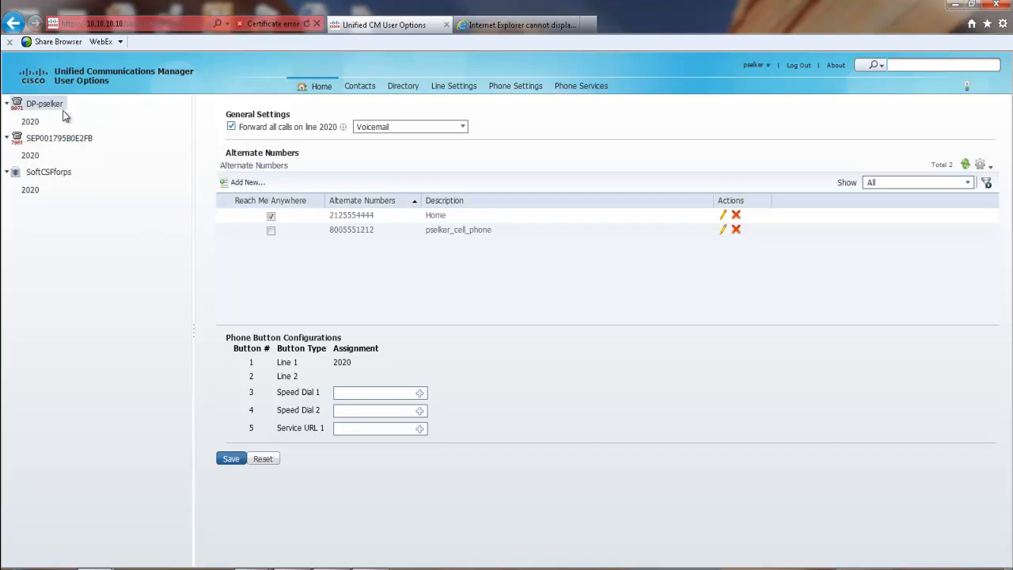
- Open the Speed Dial 1 setup under Phone Button Configurations
mouse_move(63, 110)
left_click(420, 394)
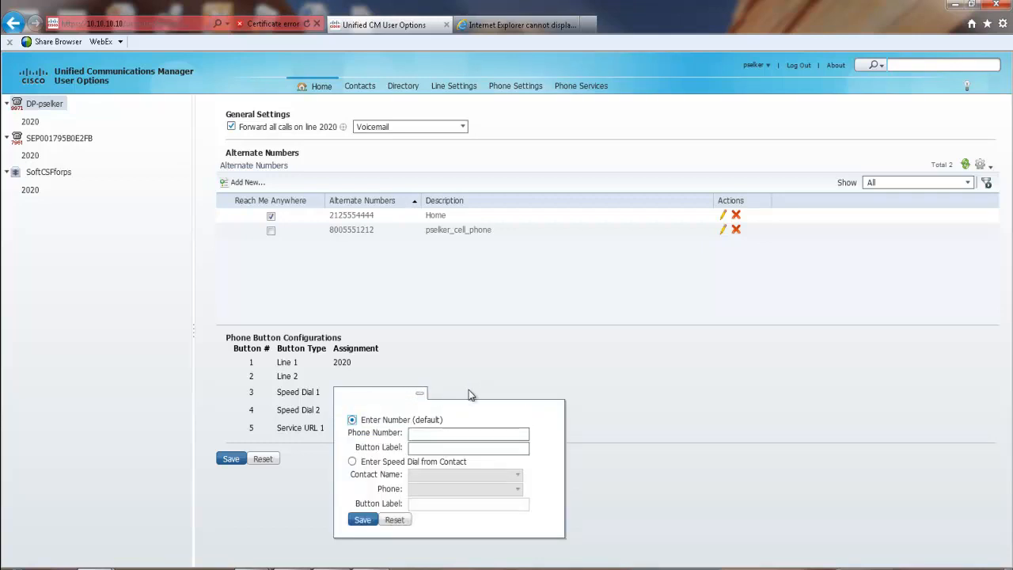
- Save Speed Dial 1 with the meeting's dial number and the label 'Daily Ops Mtg'
left_click(463, 434)
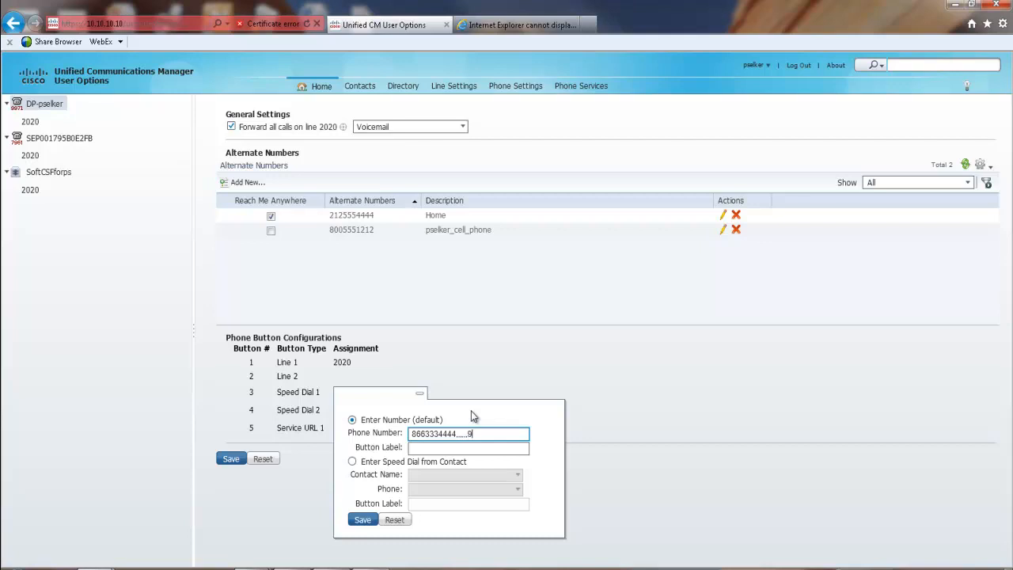
type("321")
left_click(450, 449)
type("Daily")
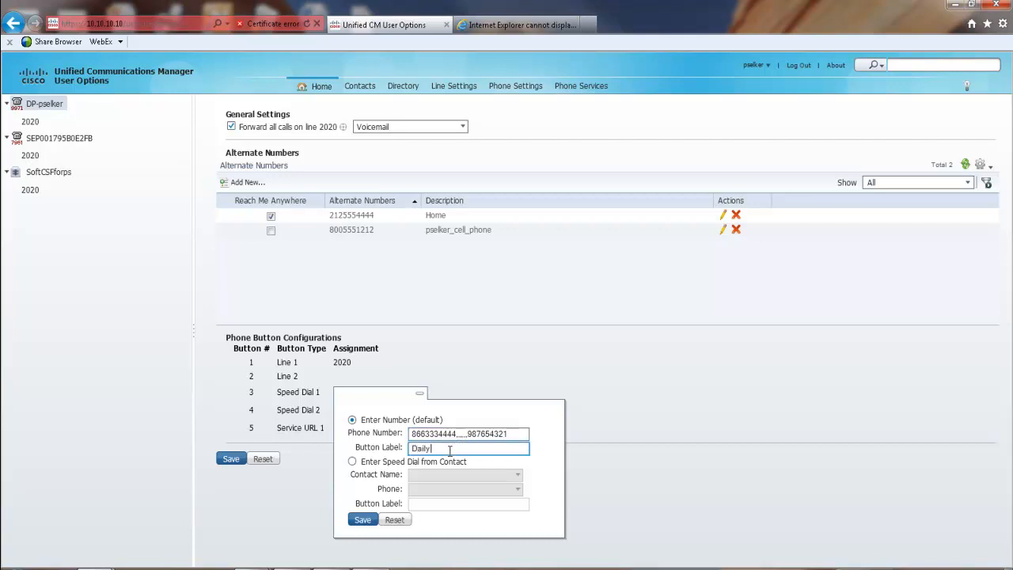
type(" Ops Mtg")
left_click(363, 520)
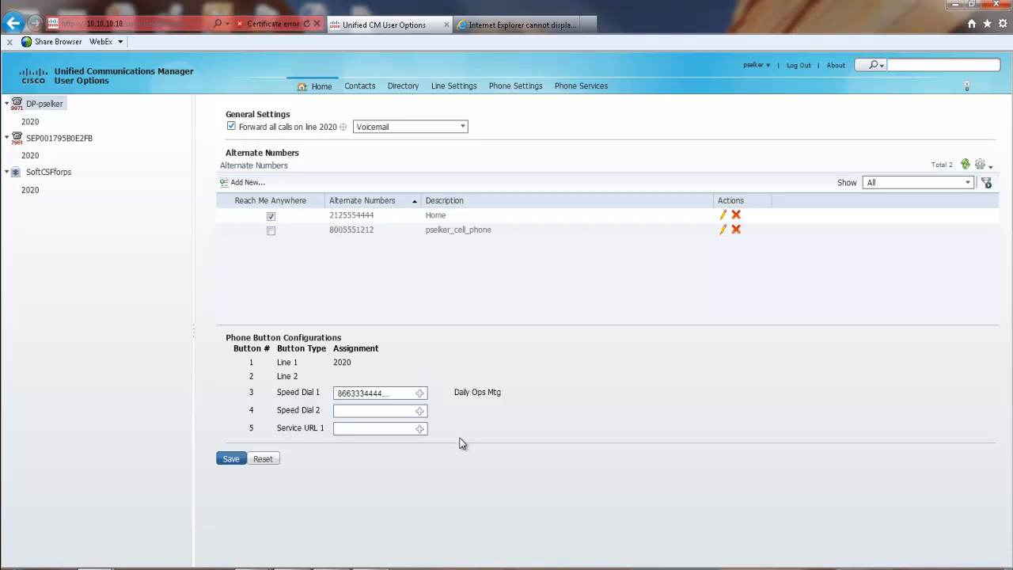
- Save Speed Dial 2 from the Test 1000 contact's home number, labelled with the contact's name
left_click(419, 412)
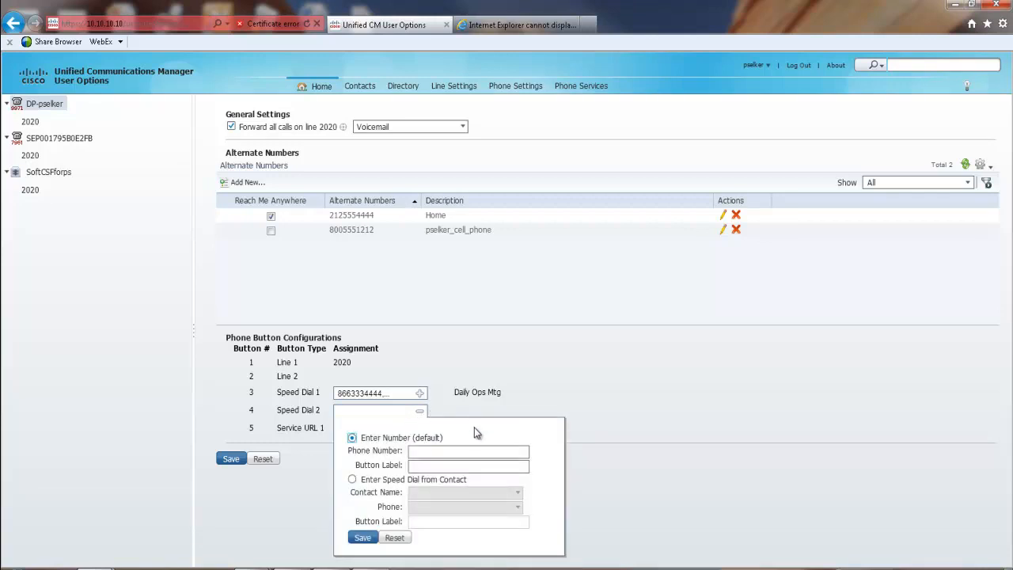
left_click(353, 480)
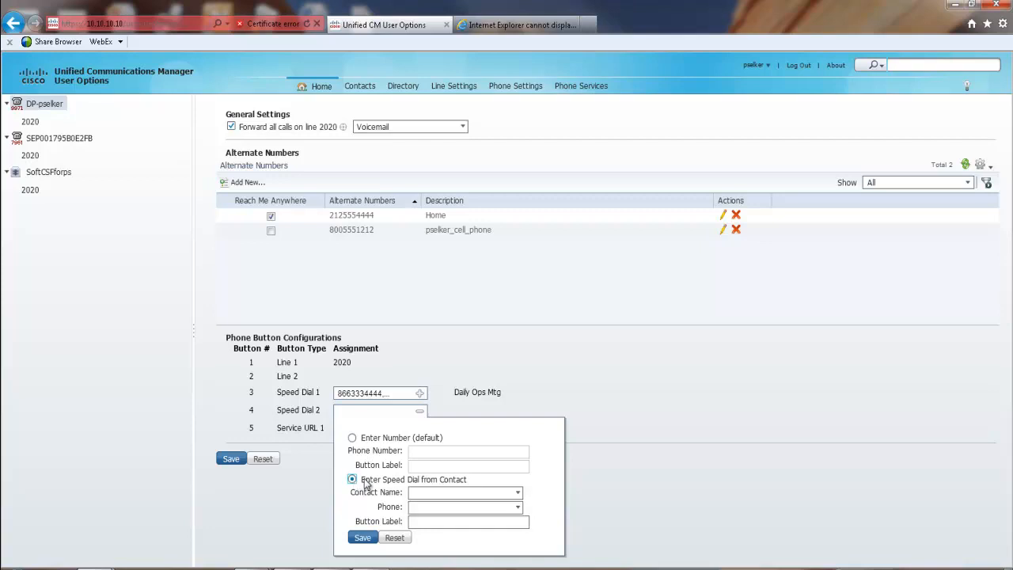
left_click(518, 495)
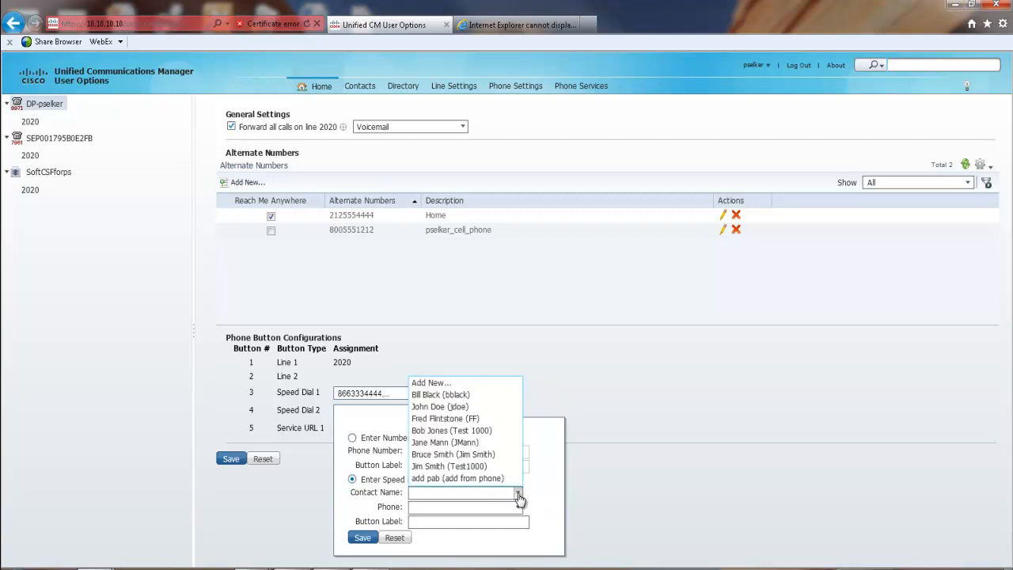
left_click(485, 431)
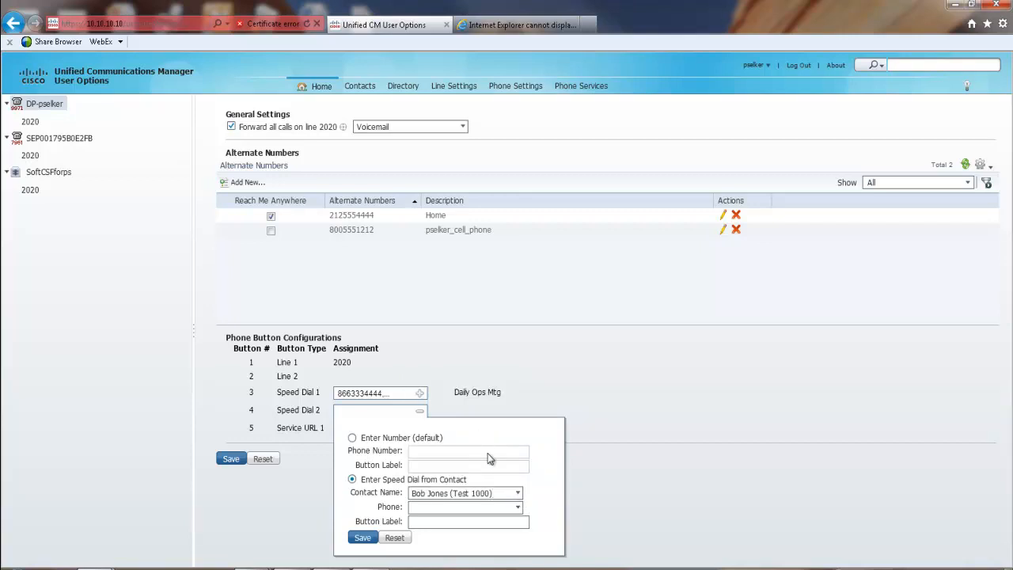
left_click(518, 507)
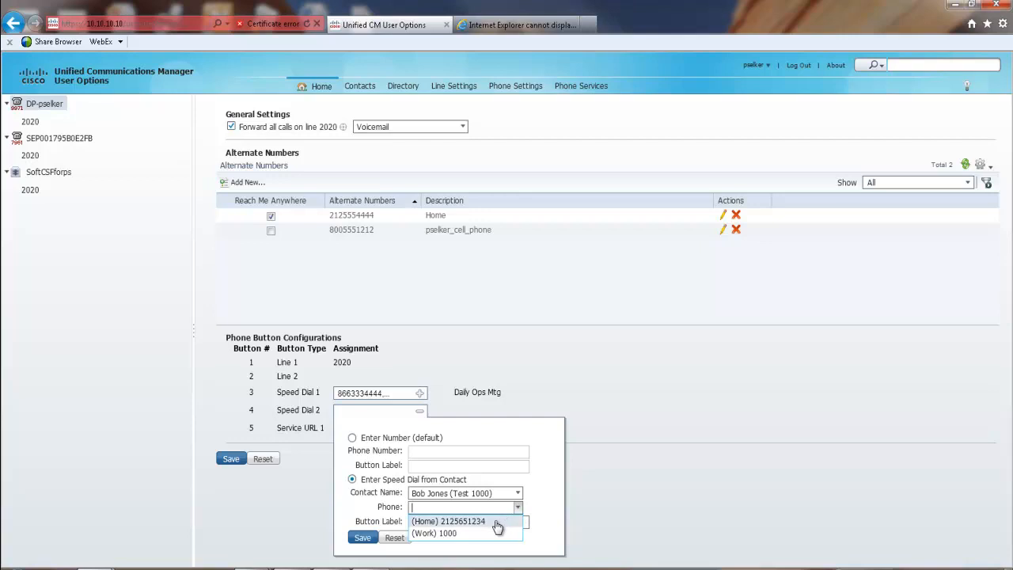
left_click(496, 524)
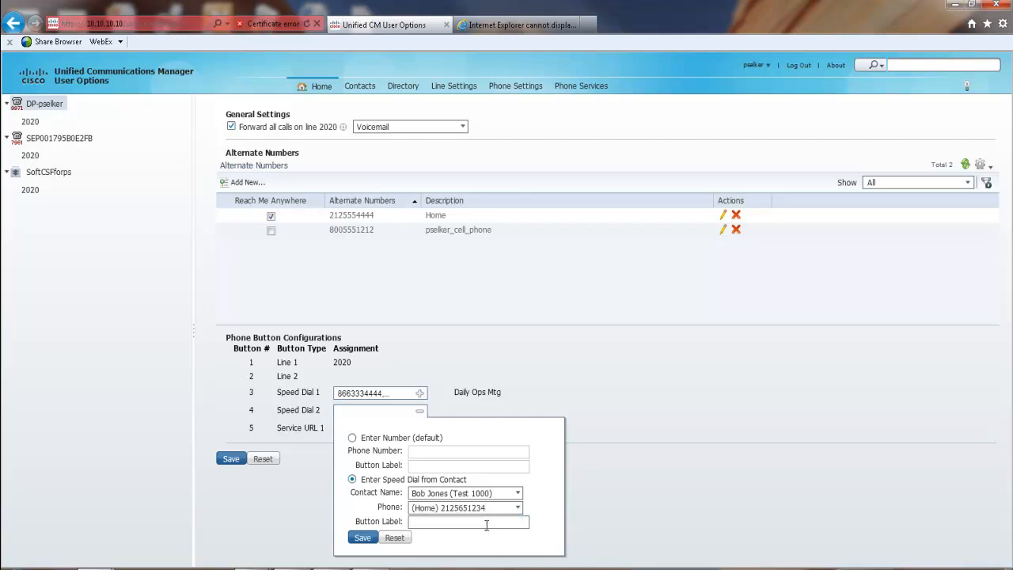
left_click(487, 524)
type("BJones")
left_click(363, 538)
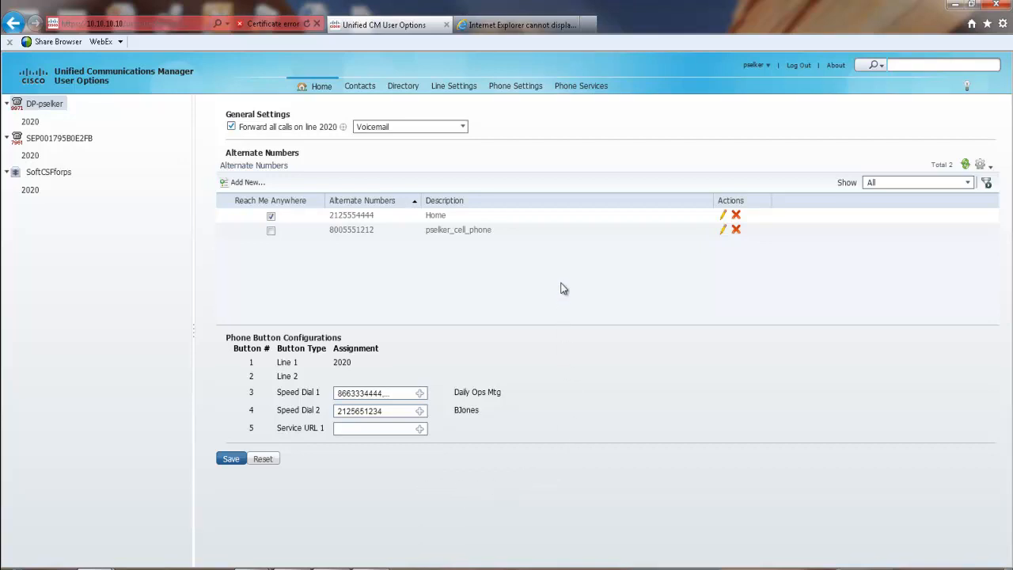
left_click(357, 92)
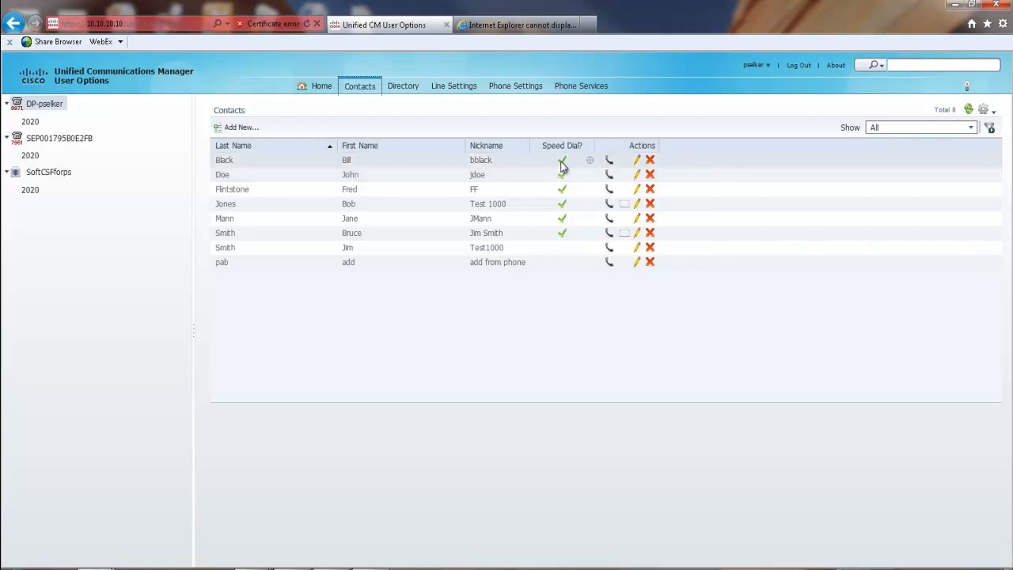
- Check the first contact's speed dial, 130 labelled BB, then close the popup
left_click(591, 162)
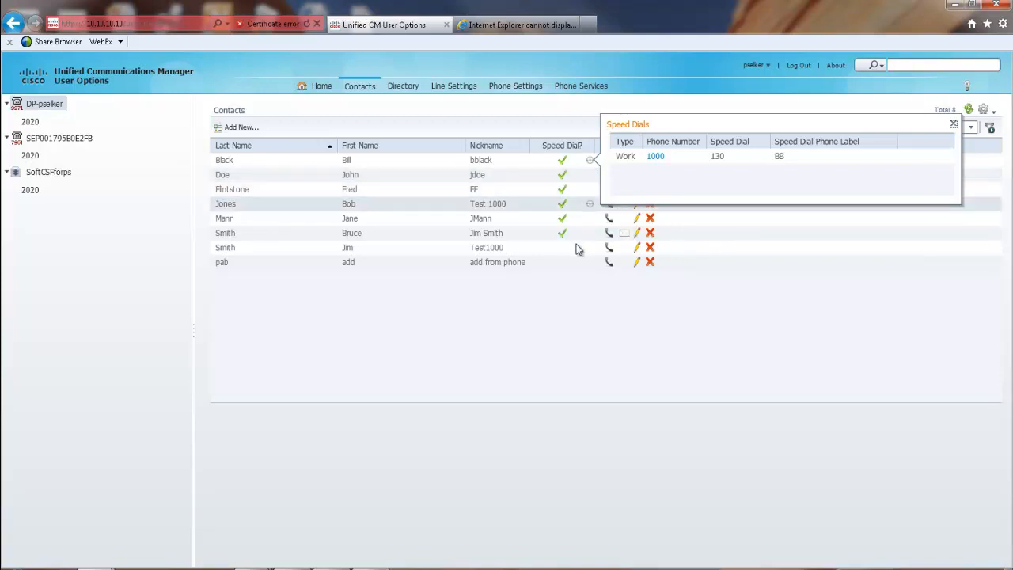
left_click(584, 301)
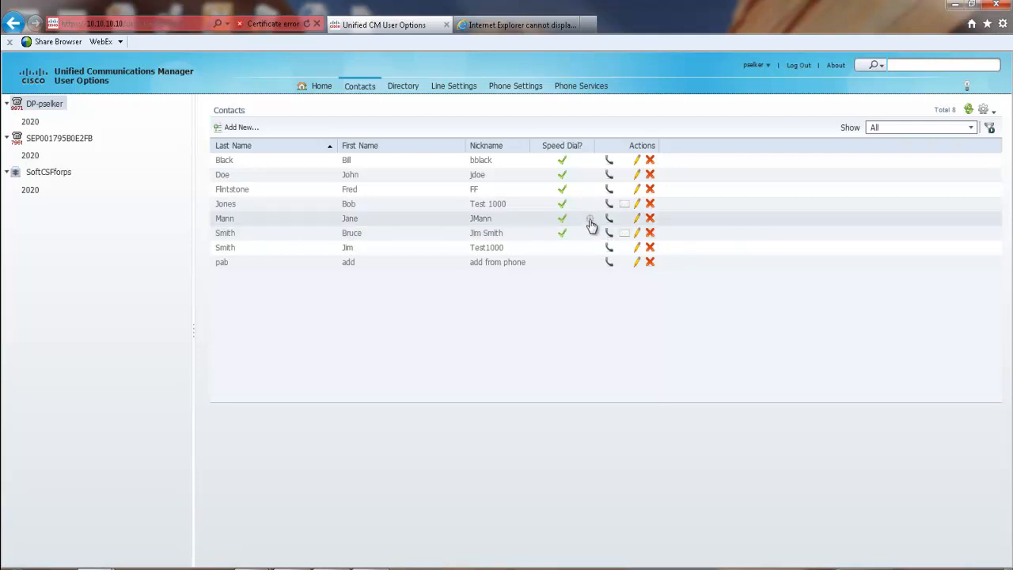
- Check the 1030 contact's speed dials, then call work number 1030 via WebDialer
left_click(590, 223)
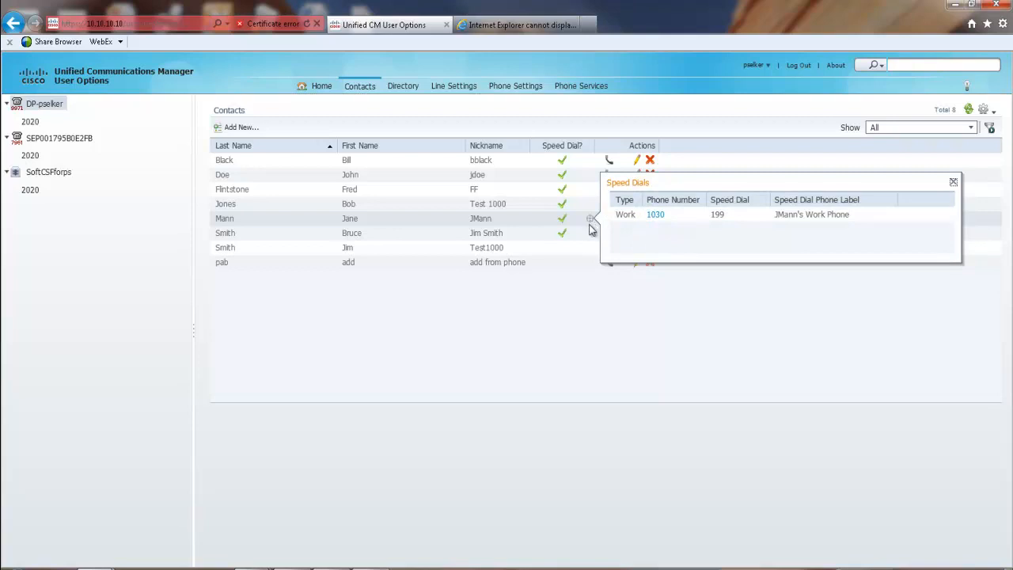
left_click(605, 304)
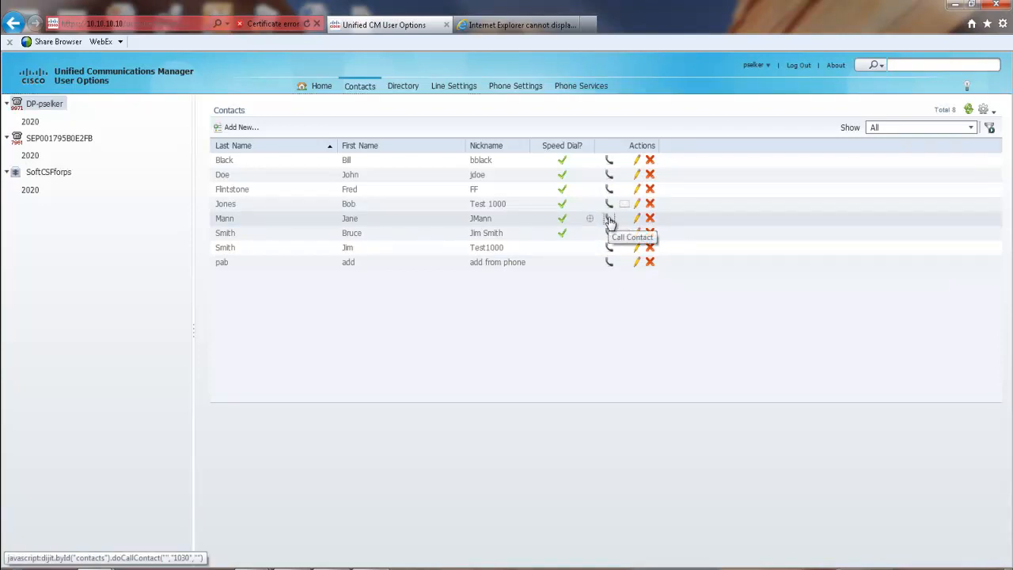
left_click(609, 219)
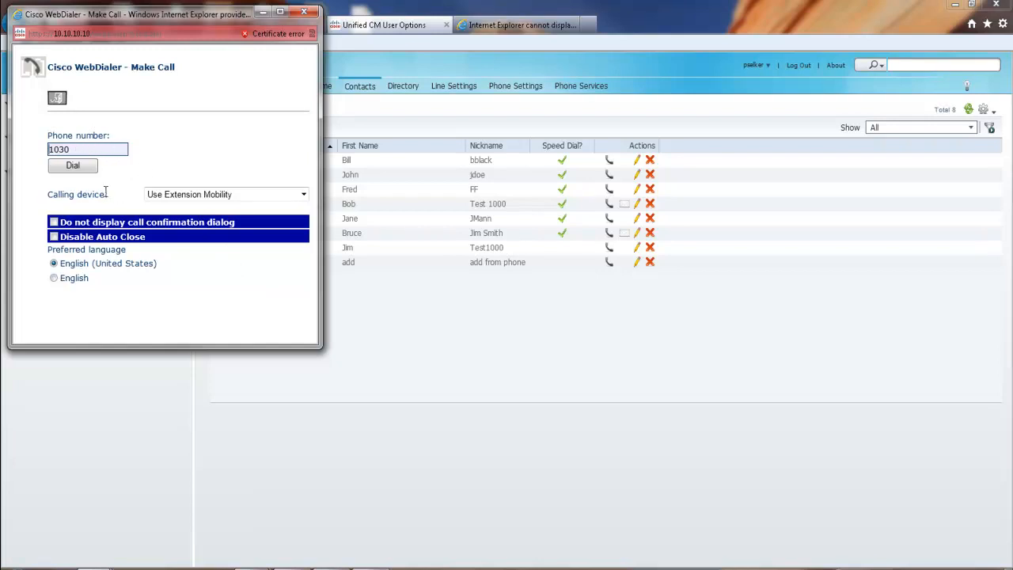
- Call 1030 from WebDialer with Use Extension Mobility as the calling device, then hang up
left_click(304, 197)
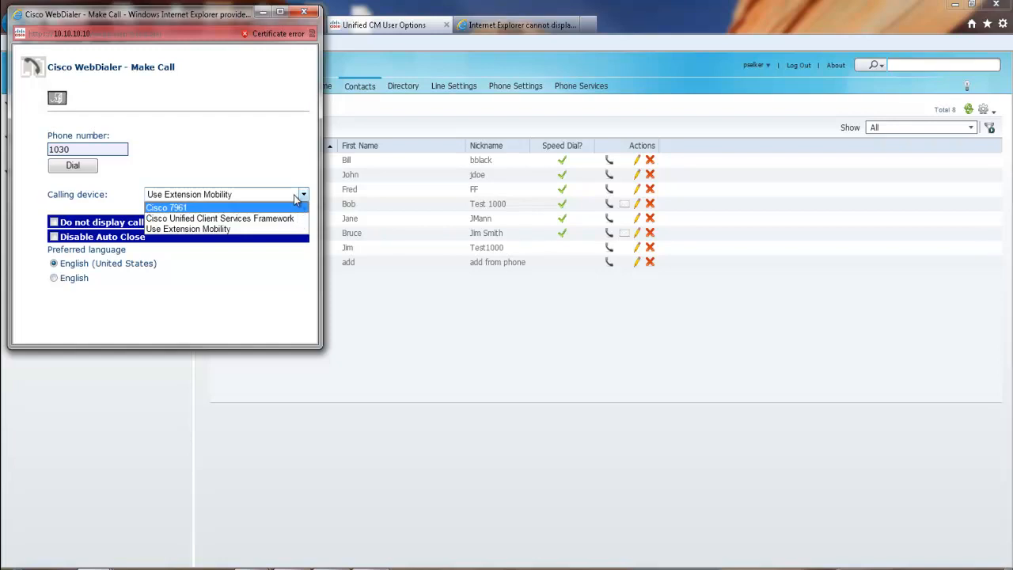
left_click(297, 200)
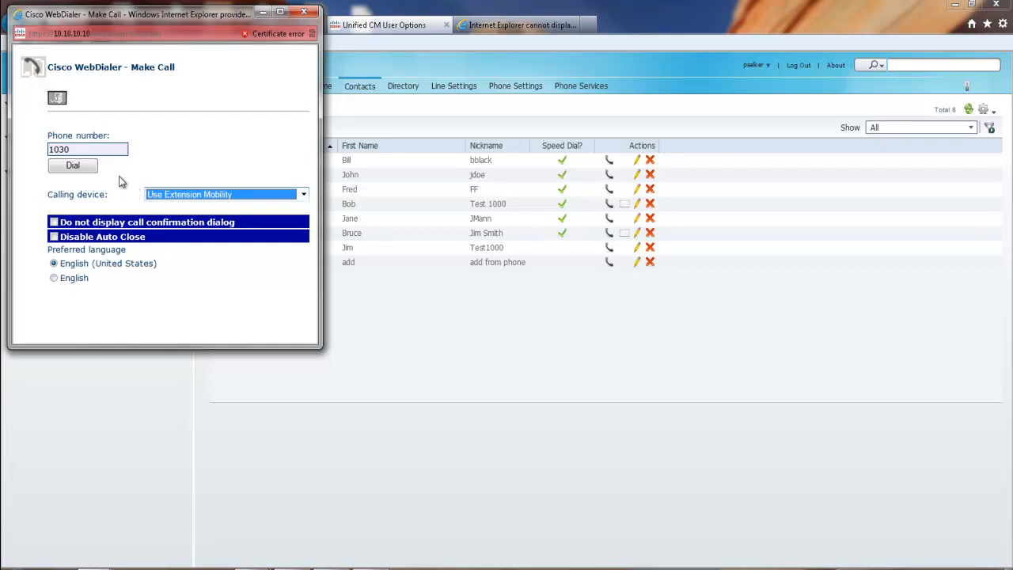
left_click(73, 167)
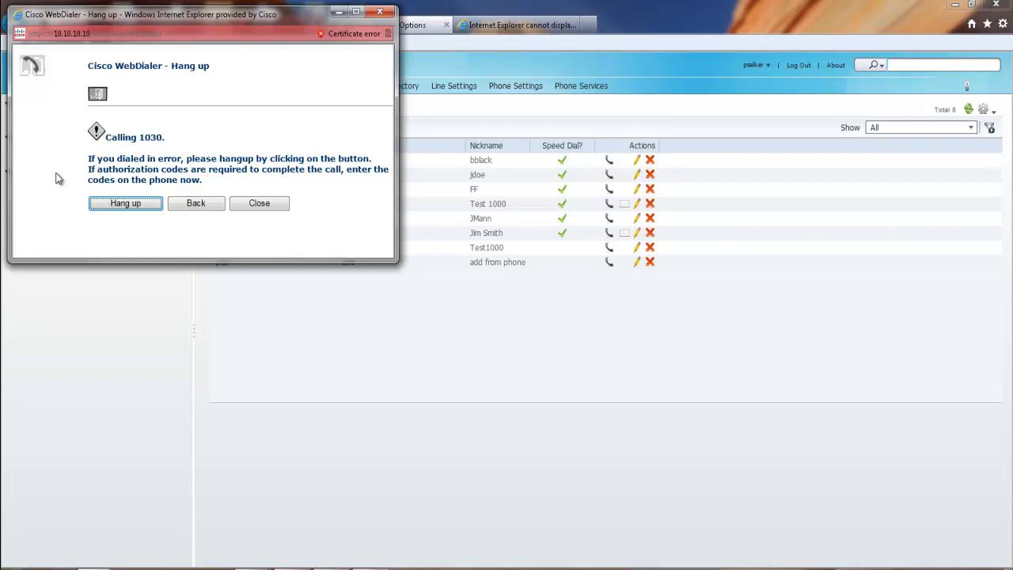
left_click(116, 207)
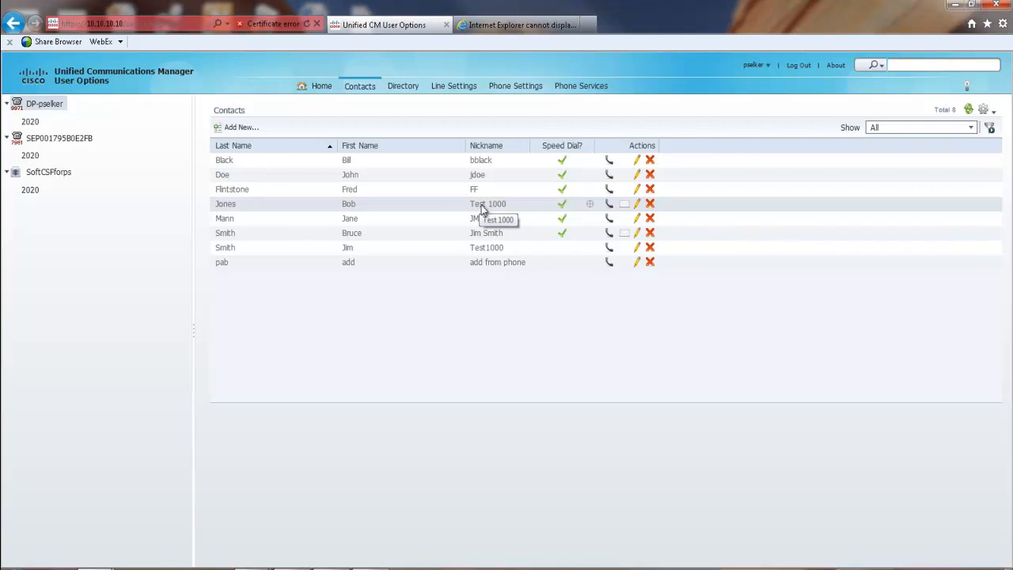
- Start an Outlook e-mail to the Test 1000 contact, then minimize the message window
left_click(625, 211)
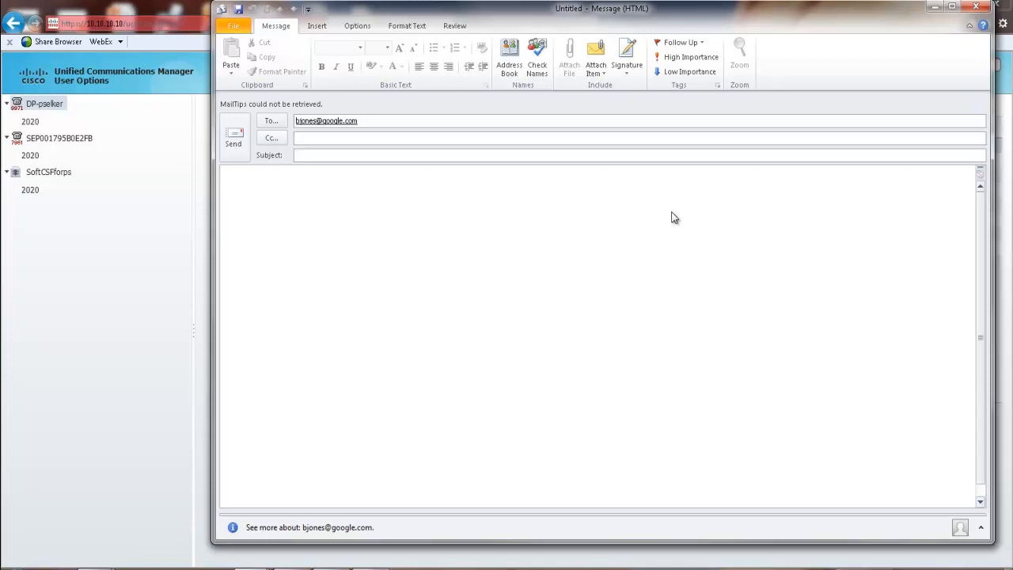
left_click(935, 7)
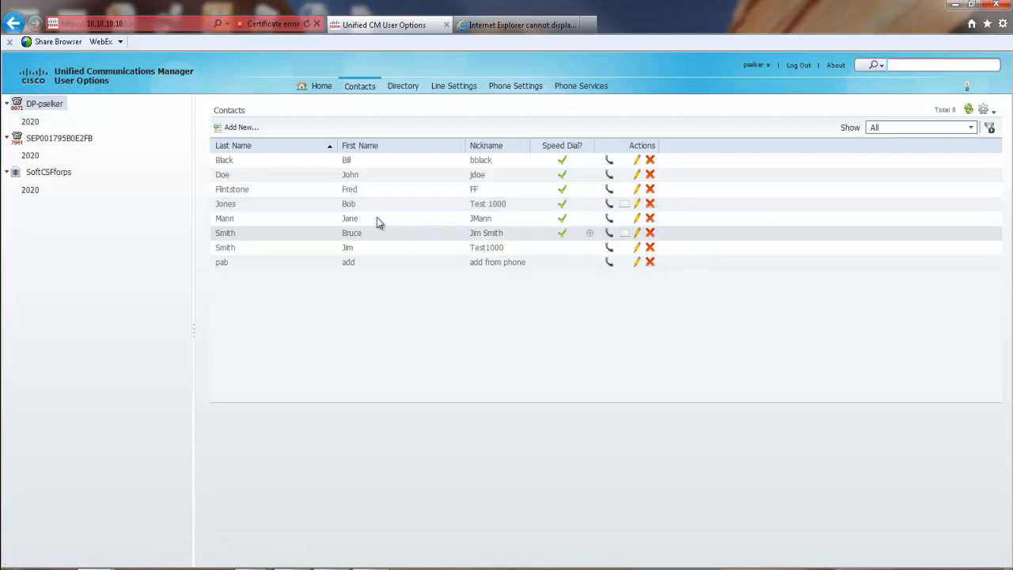
- Add a new contact with first and last name, nickname, e-mail address and work number 5522
left_click(239, 129)
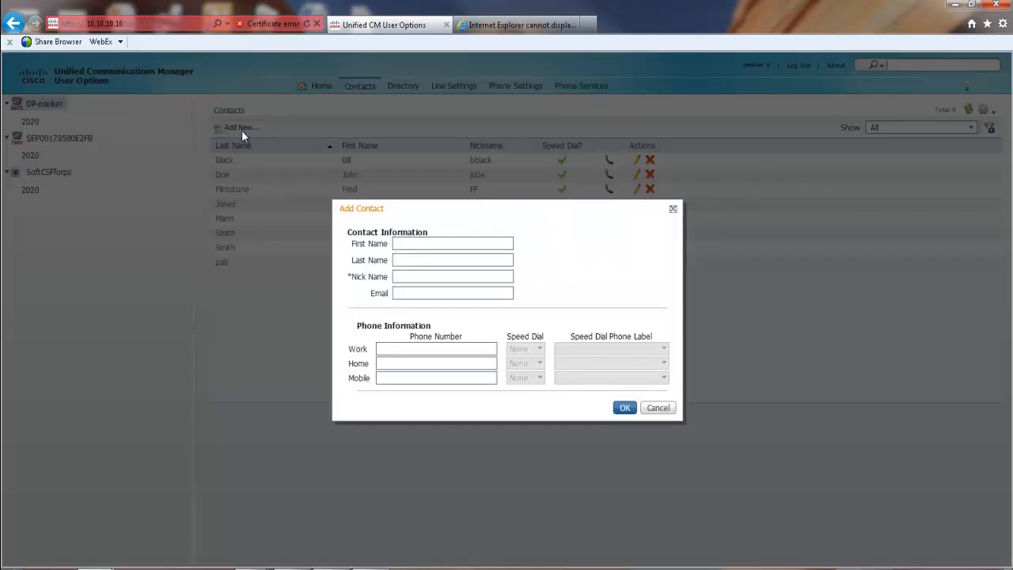
left_click(406, 244)
type("Ba")
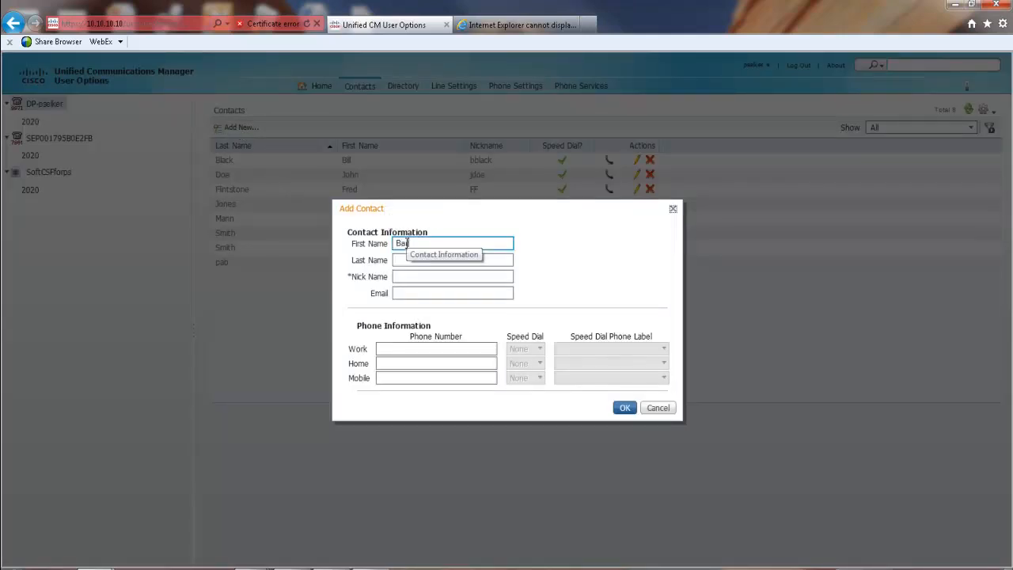
type("rney")
key("Tab")
type("Rubble")
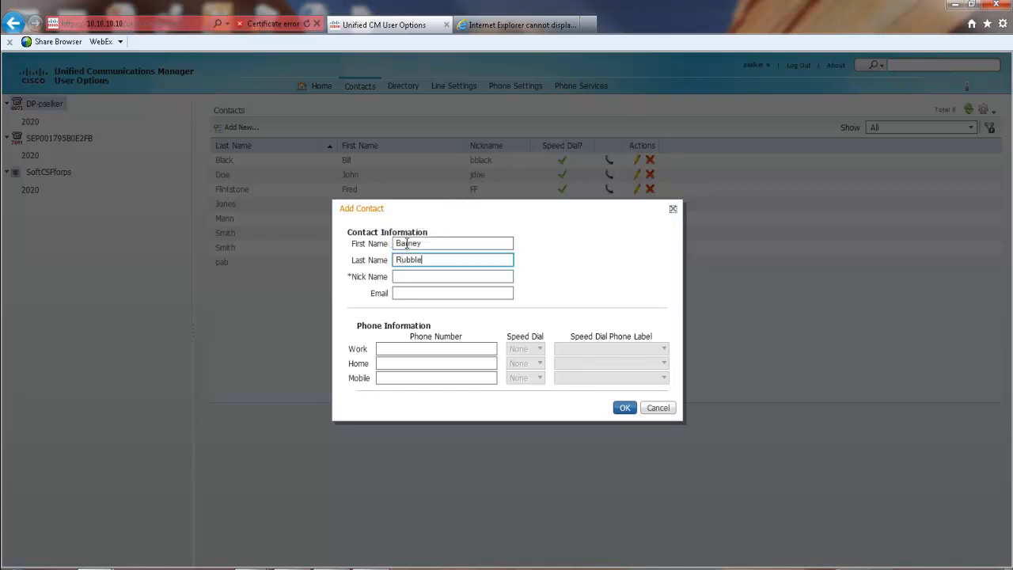
key("Tab")
type("BR")
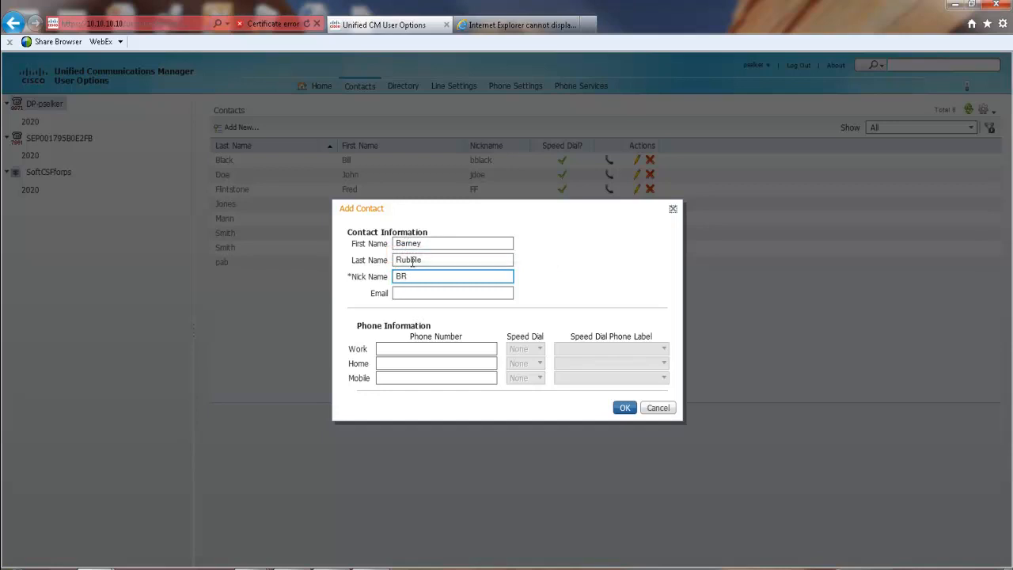
left_click(421, 293)
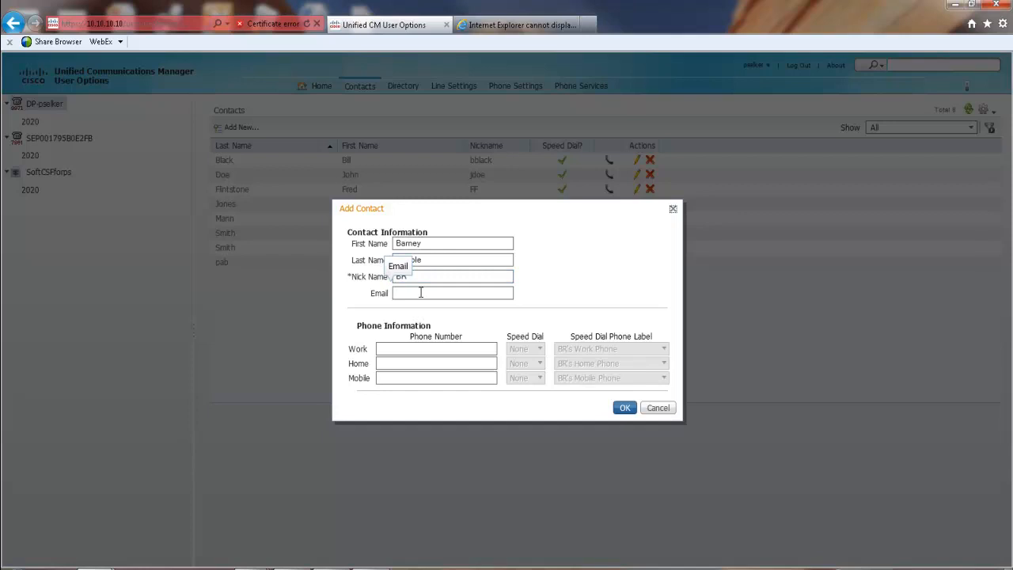
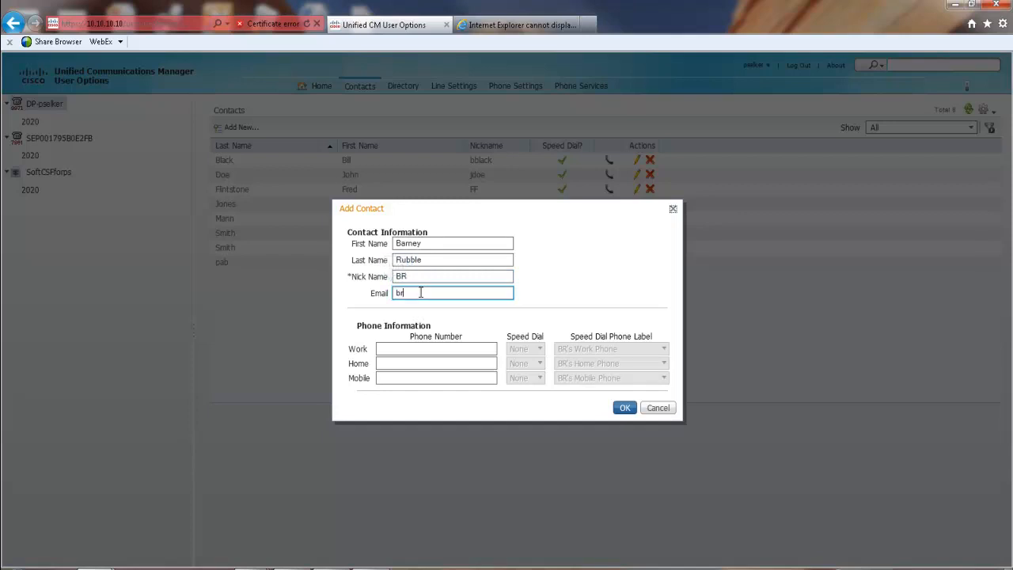
left_click(428, 349)
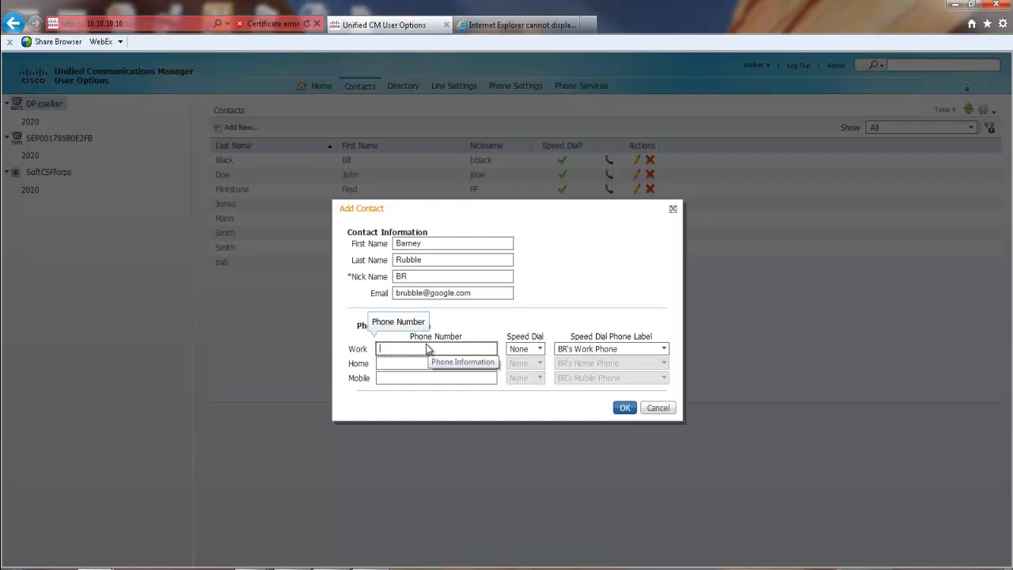
type("5522")
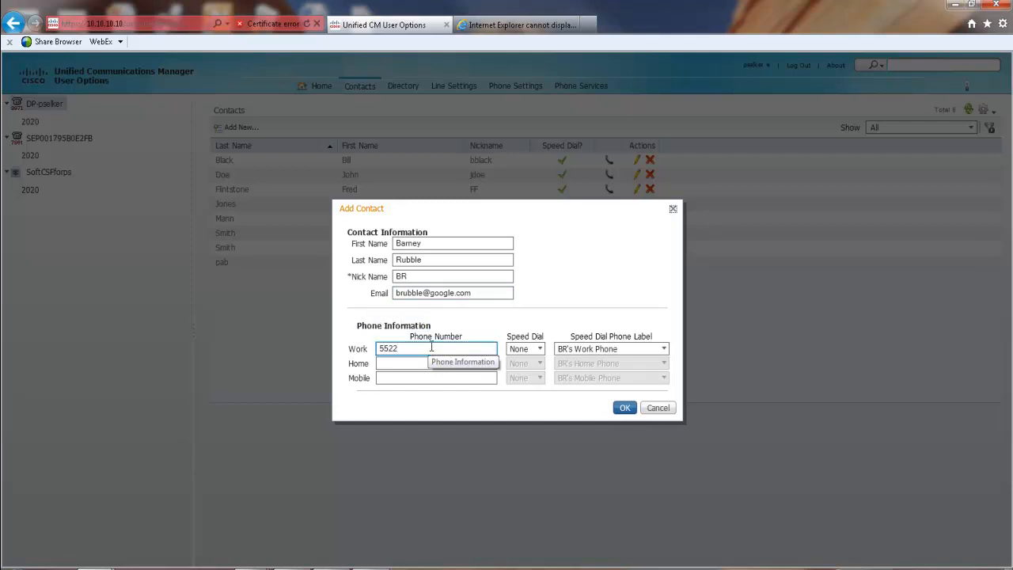
- Assign speed dial 195 to the work number with the label 'BR phone'
left_click(540, 349)
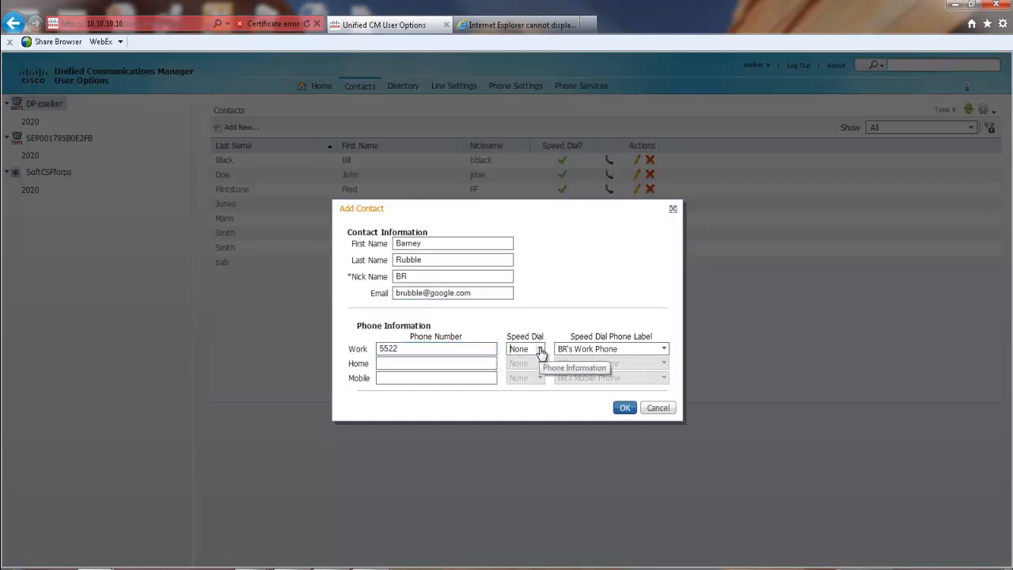
left_click(540, 351)
scroll(535, 333, "down", 20)
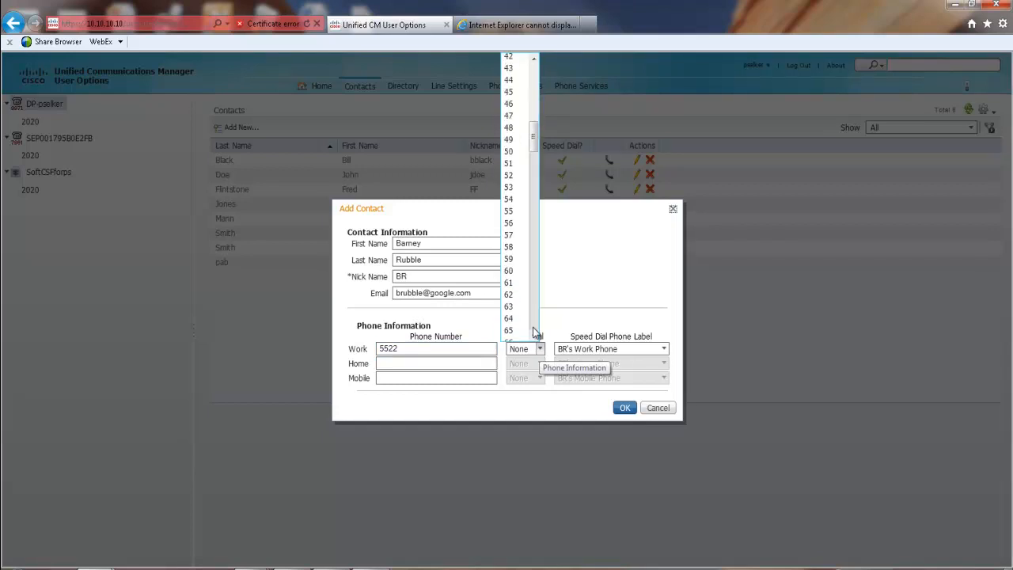
scroll(535, 333, "down", 2)
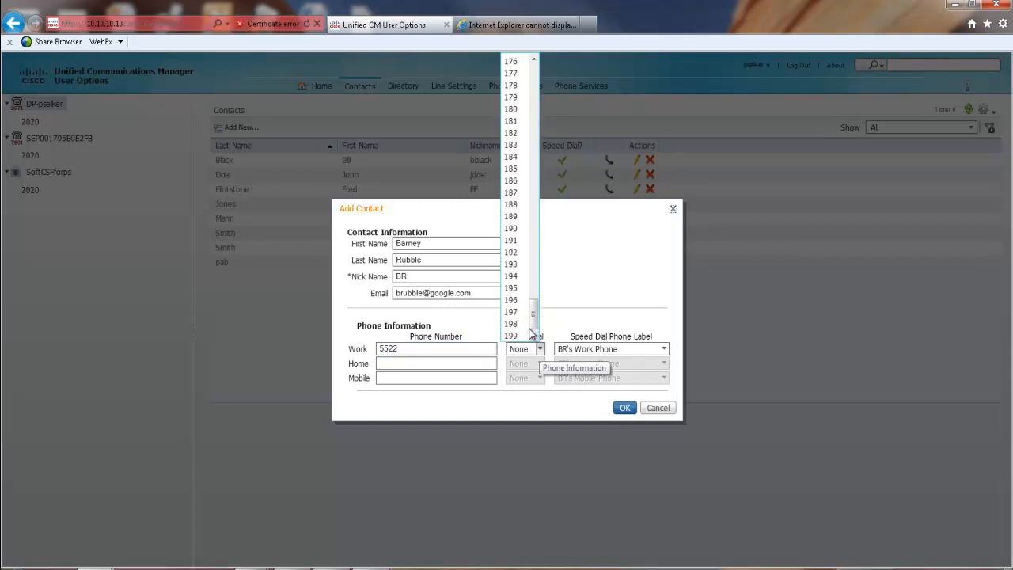
left_click(518, 289)
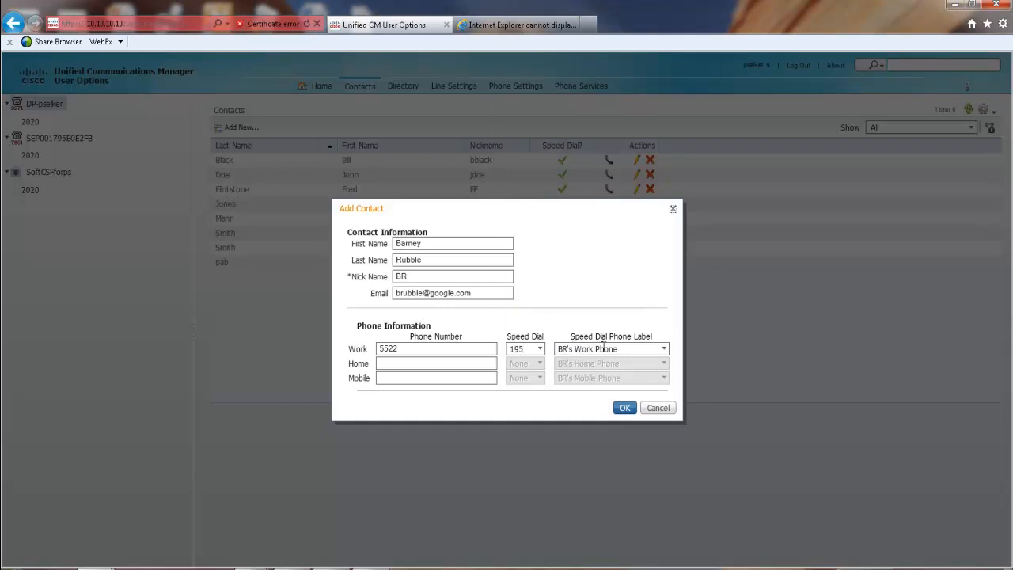
left_click(665, 351)
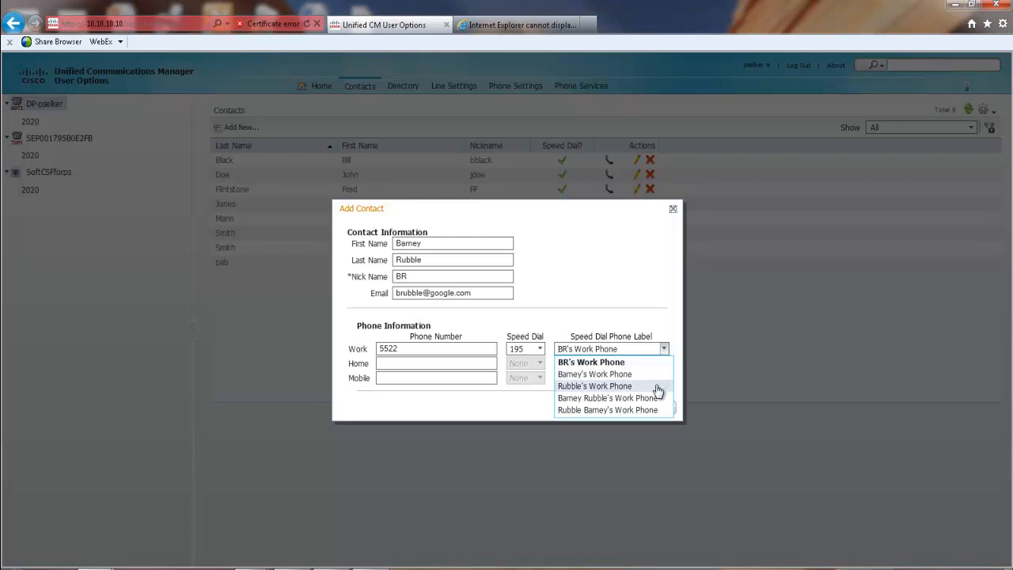
left_click(651, 374)
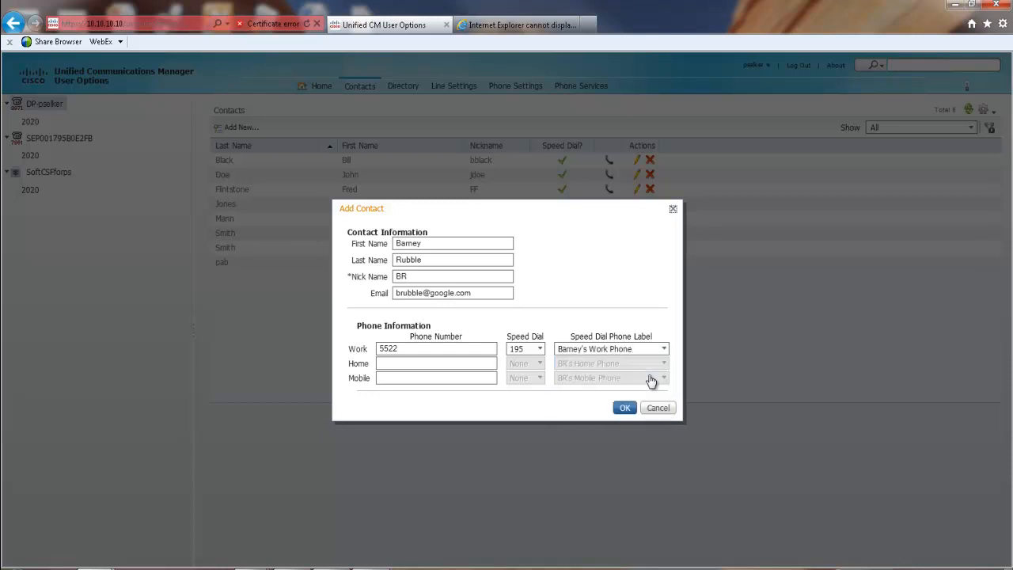
left_click(649, 349)
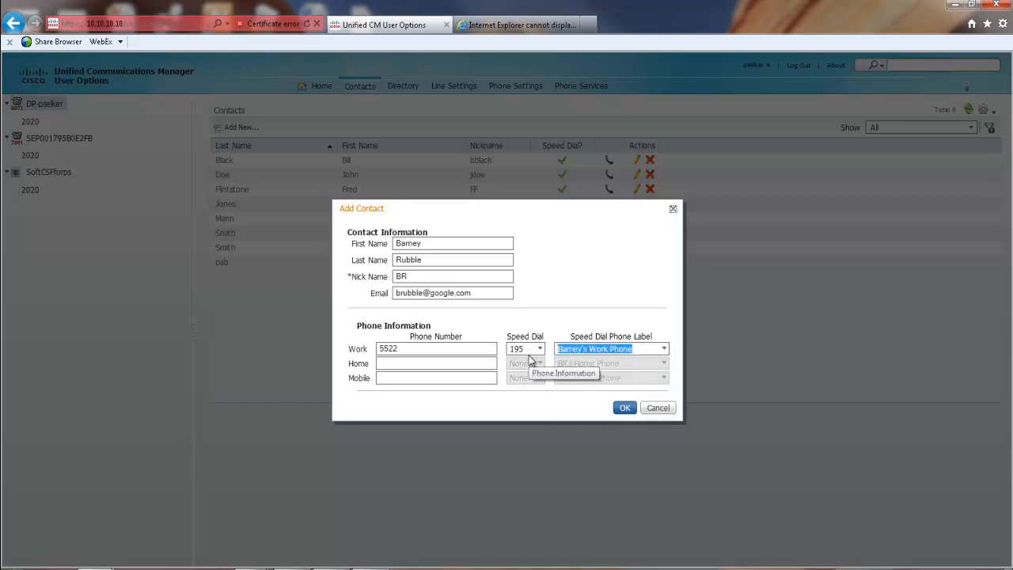
type("BR")
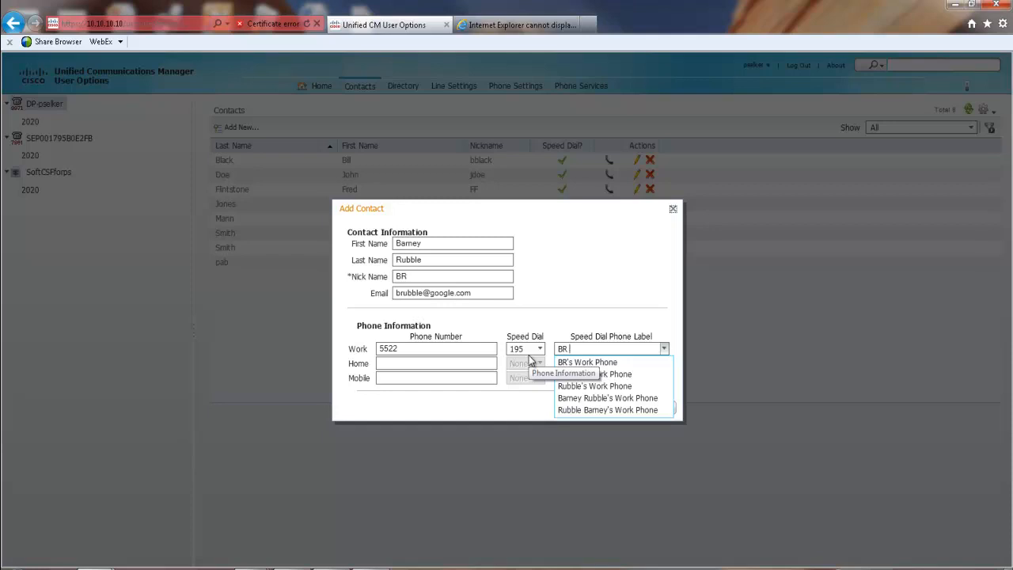
type(" phone")
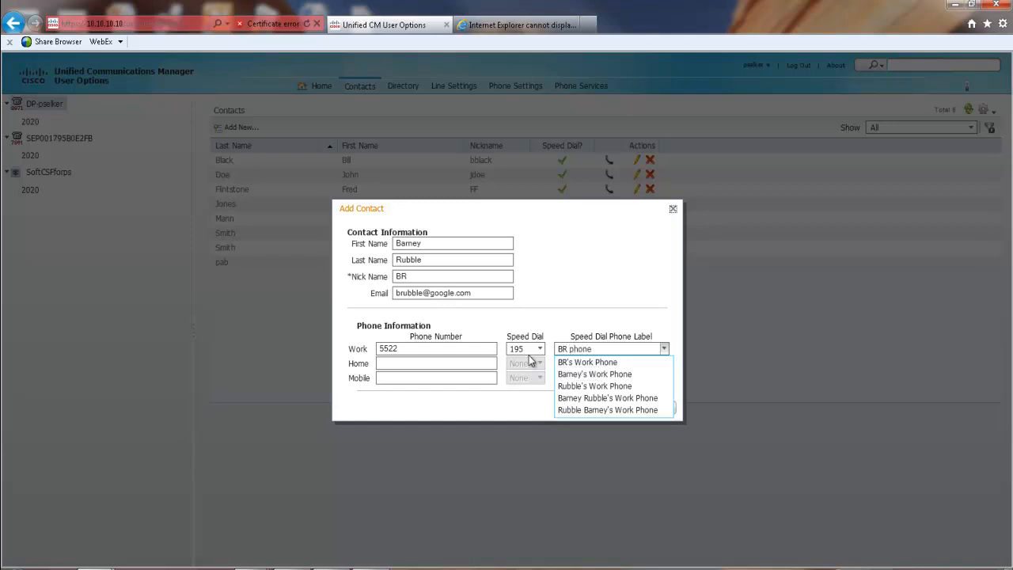
- Save the new contact and switch to the Directory page
left_click(628, 413)
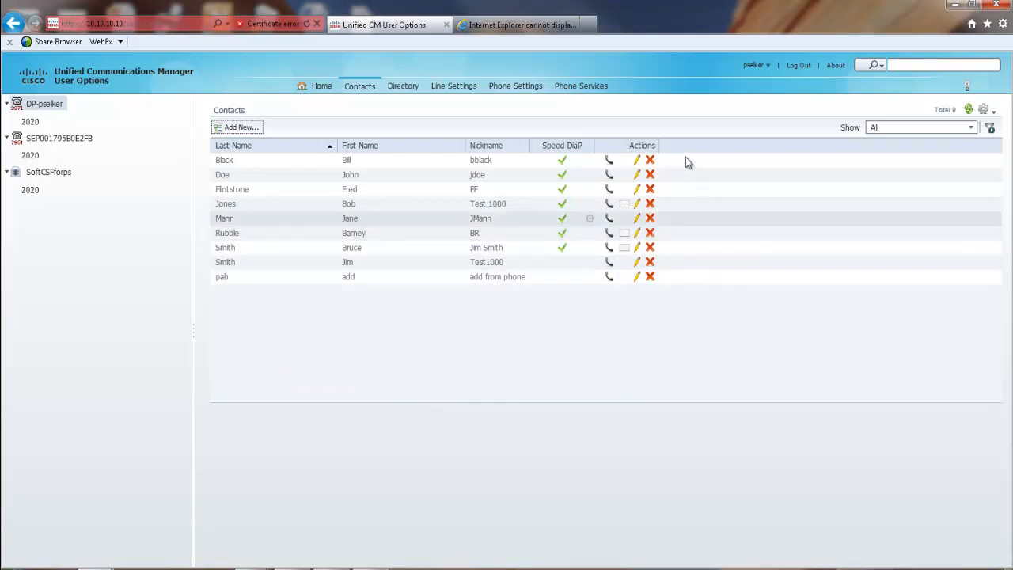
left_click(402, 87)
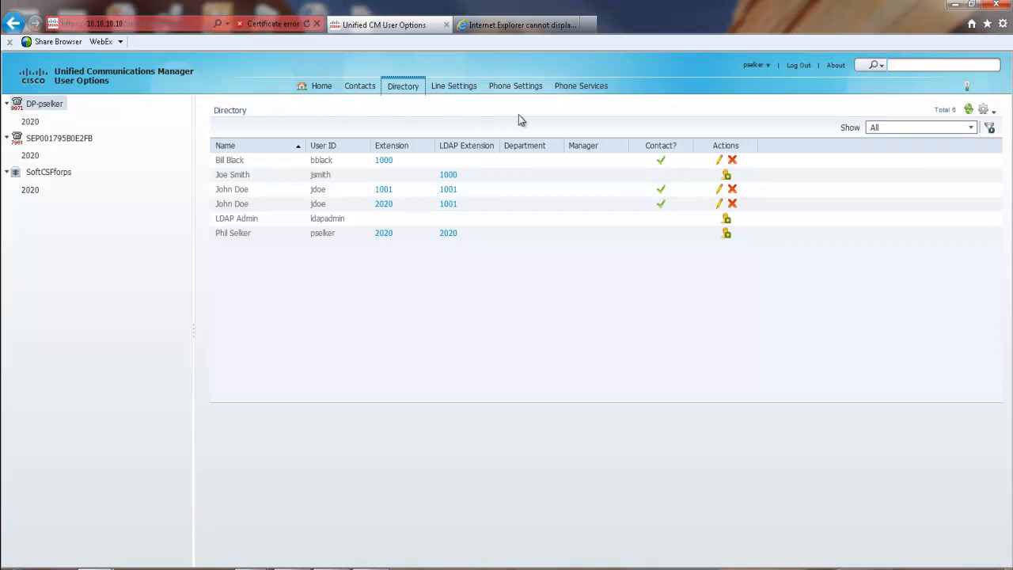
- Switch the Directory to Quick Filter so each column gets a filter field
left_click(972, 129)
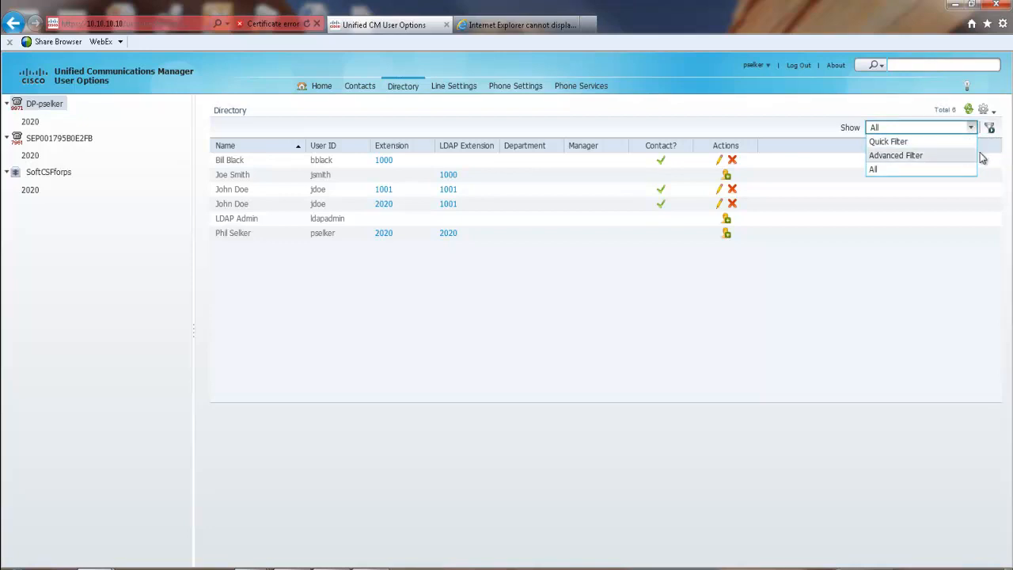
left_click(987, 163)
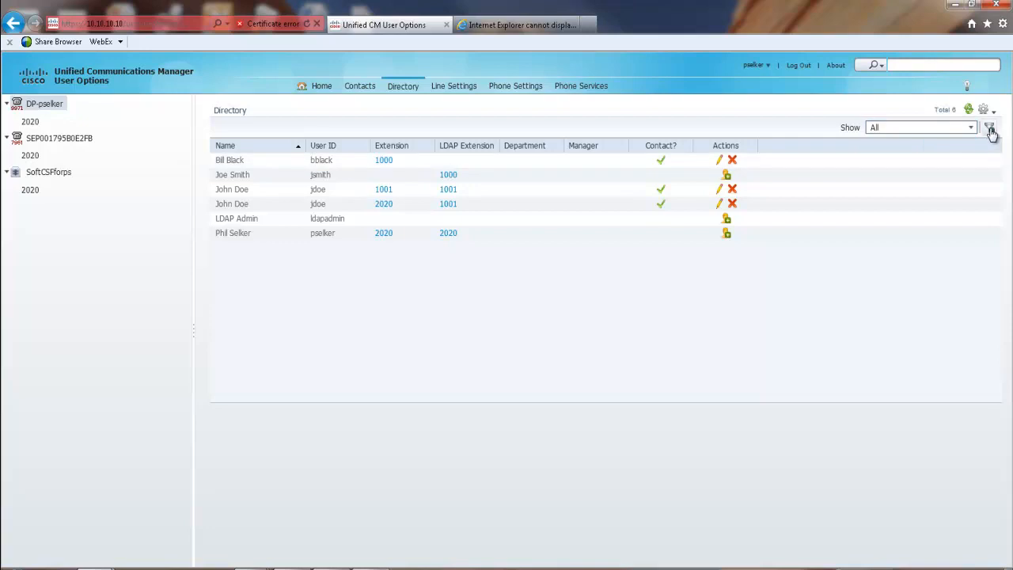
left_click(991, 131)
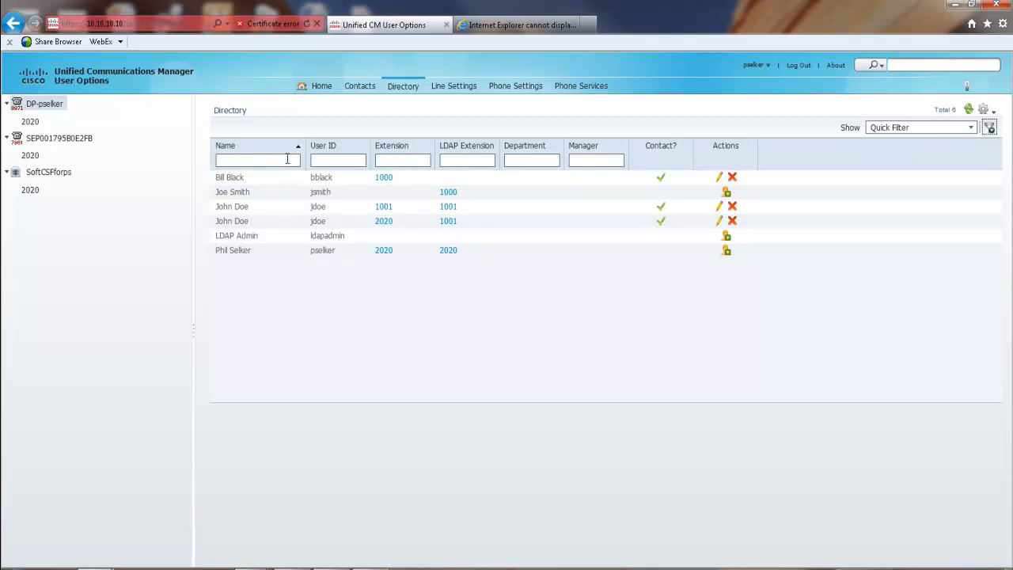
left_click(382, 159)
type("10")
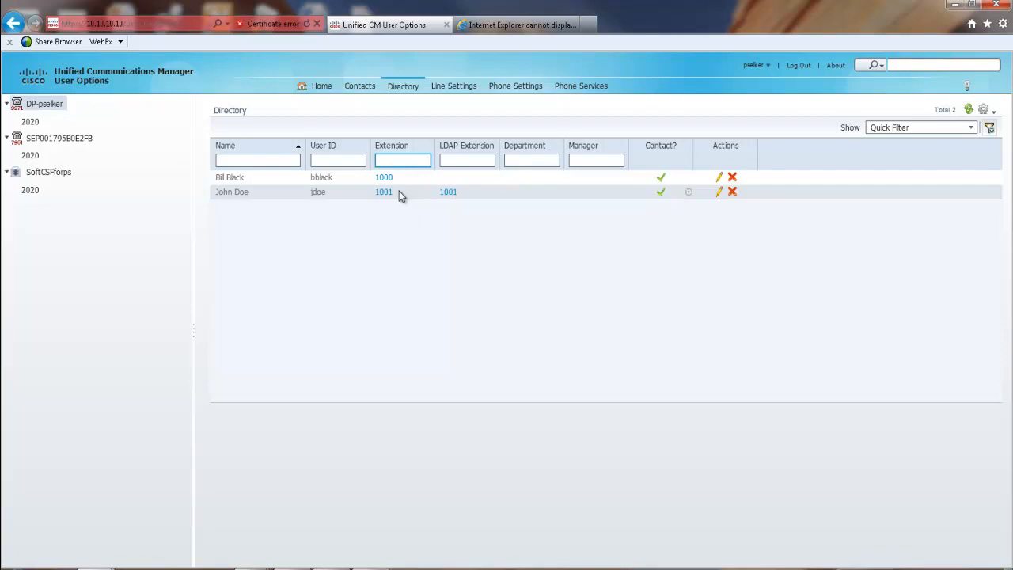
left_click(341, 161)
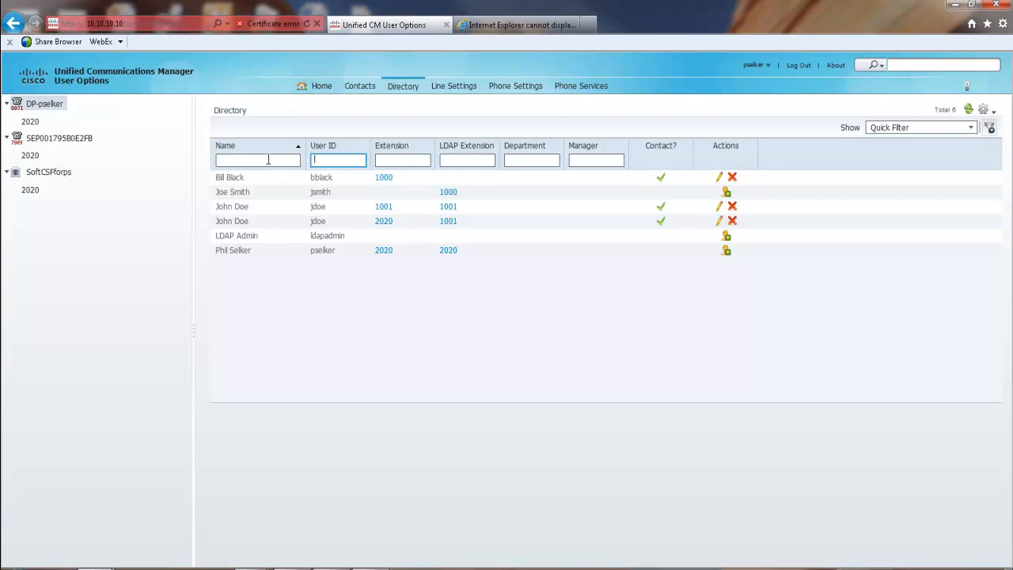
left_click(268, 162)
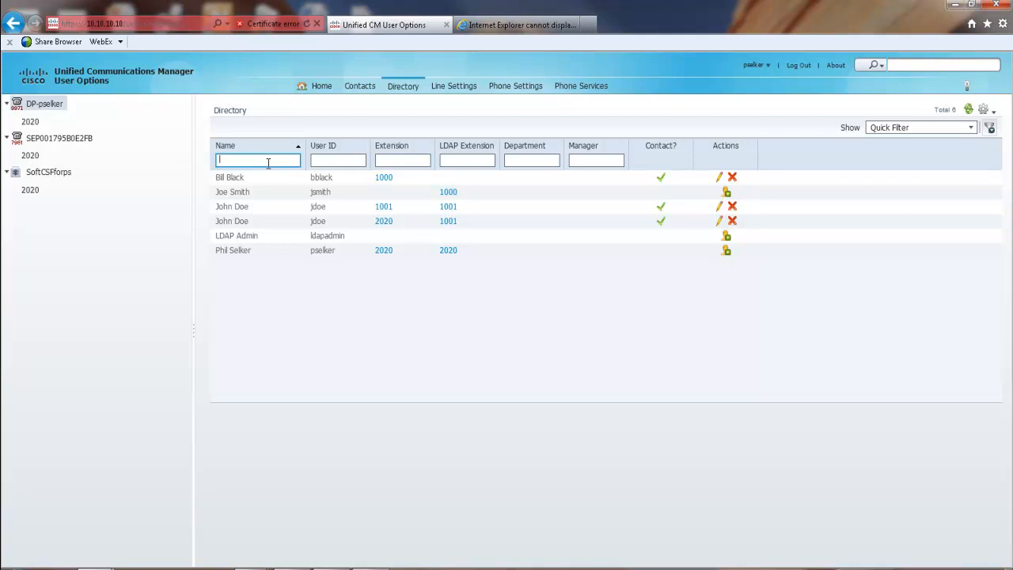
type("j")
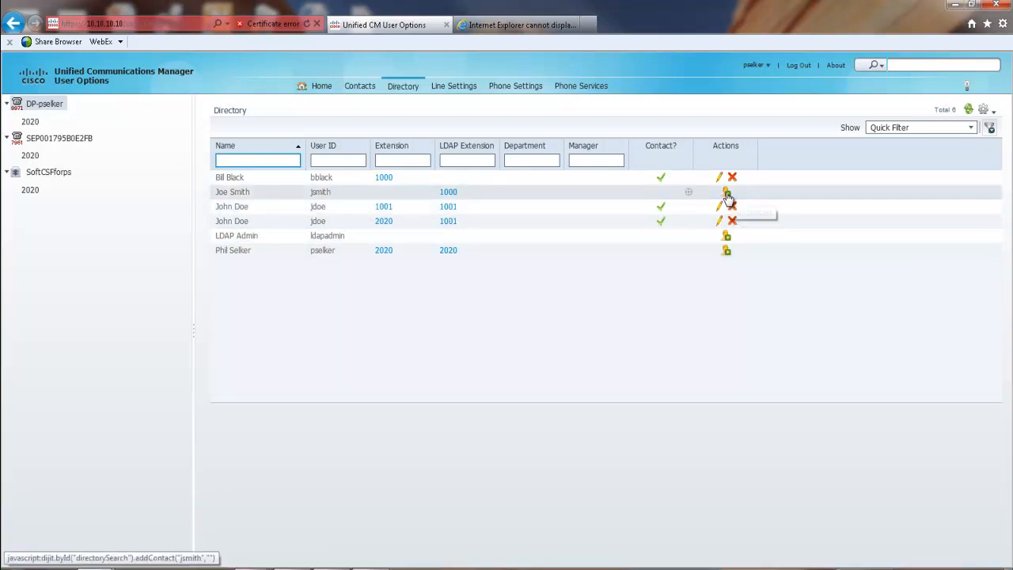
- Add the second directory user as a contact, then go to Line Settings for line 2020
left_click(727, 195)
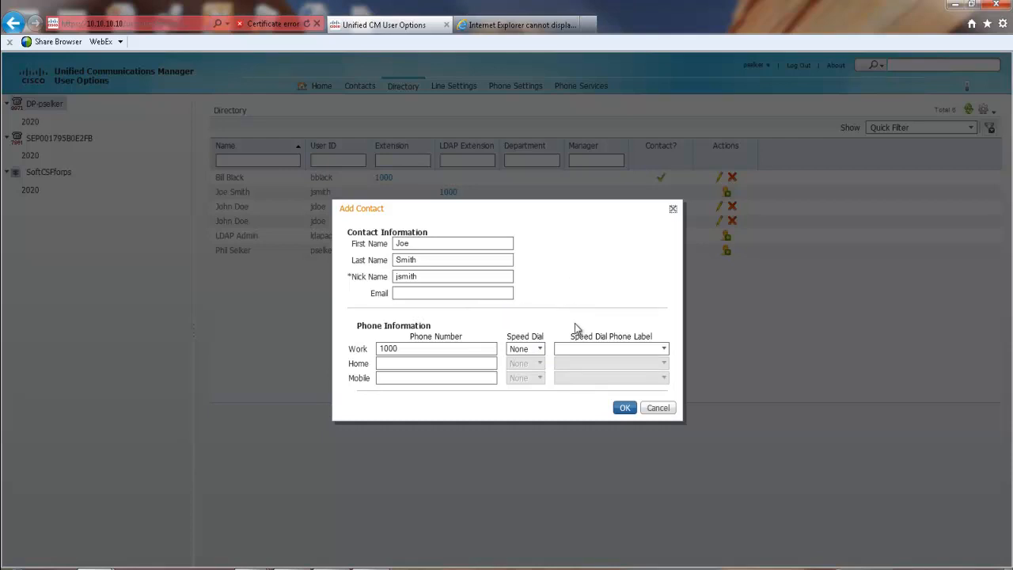
left_click(625, 409)
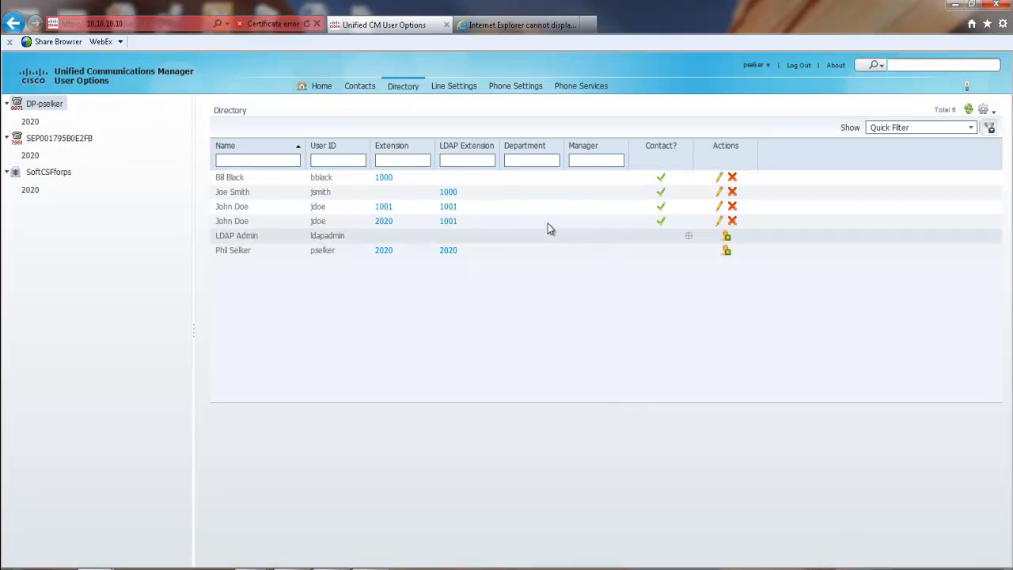
left_click(360, 89)
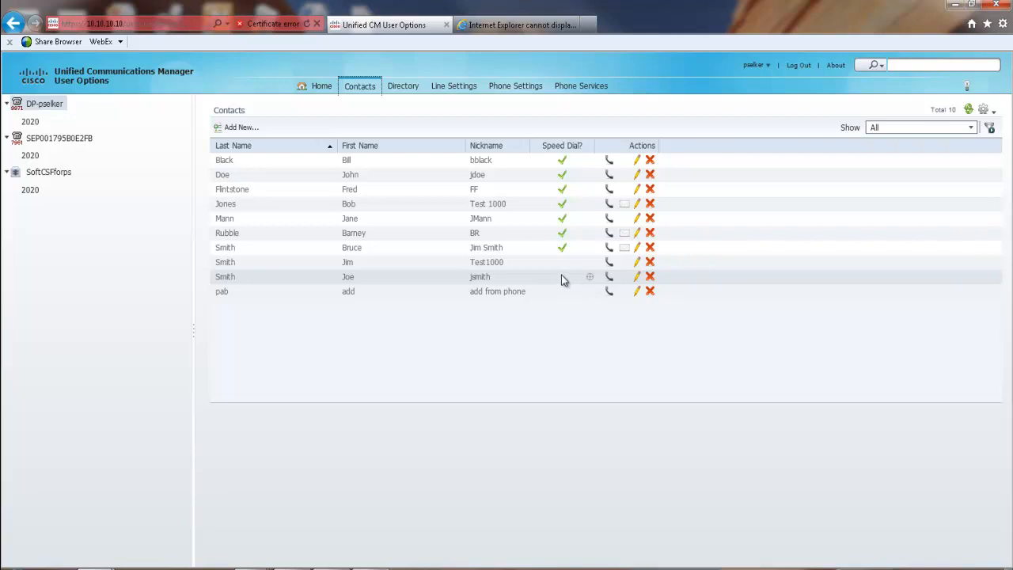
left_click(457, 88)
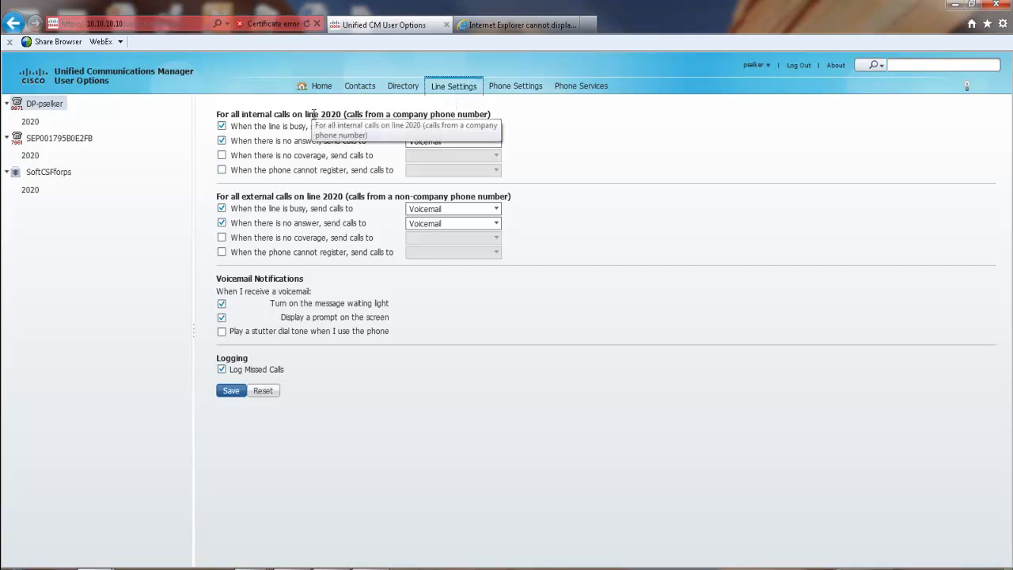
- Enable 'When there is no coverage, send calls to' for internal calls on line 2020
left_click_drag(322, 111, 333, 114)
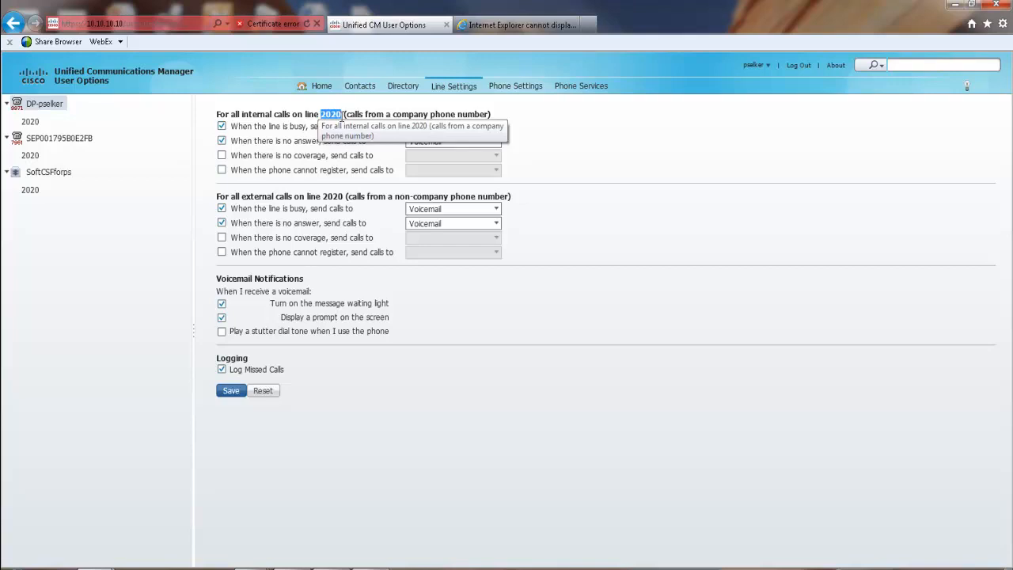
left_click(243, 156)
mouse_move(36, 109)
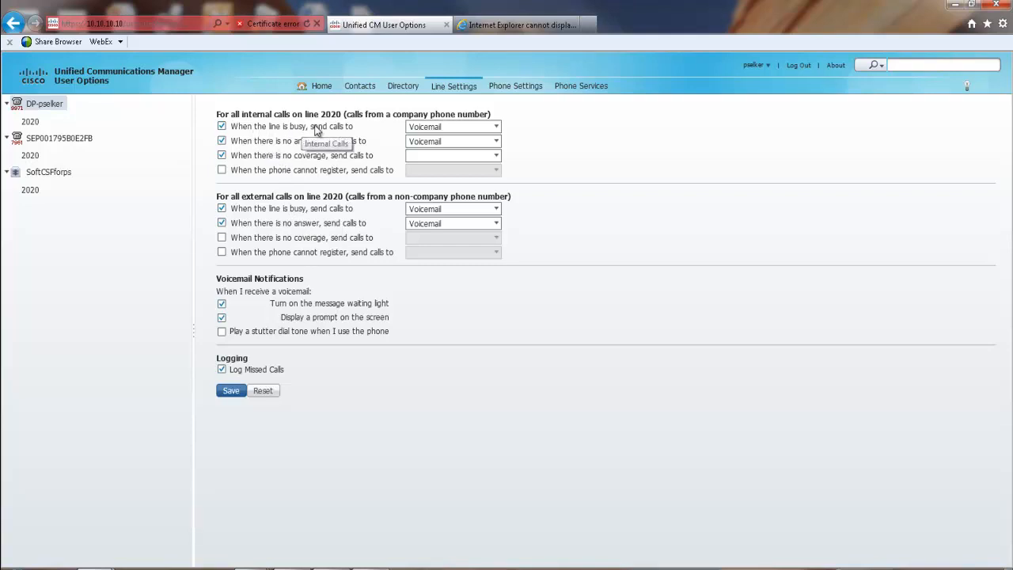
left_click(222, 127)
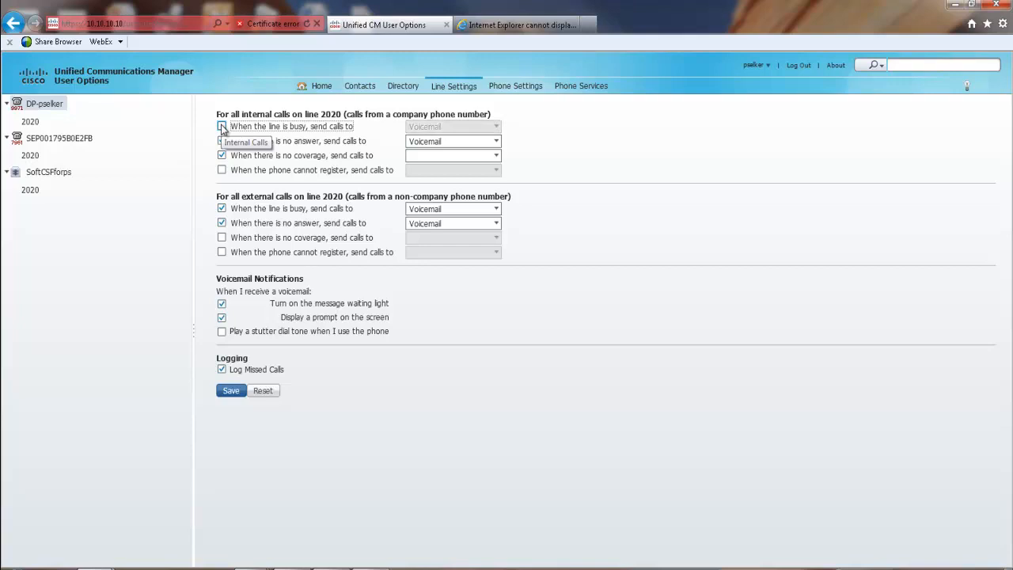
left_click(222, 127)
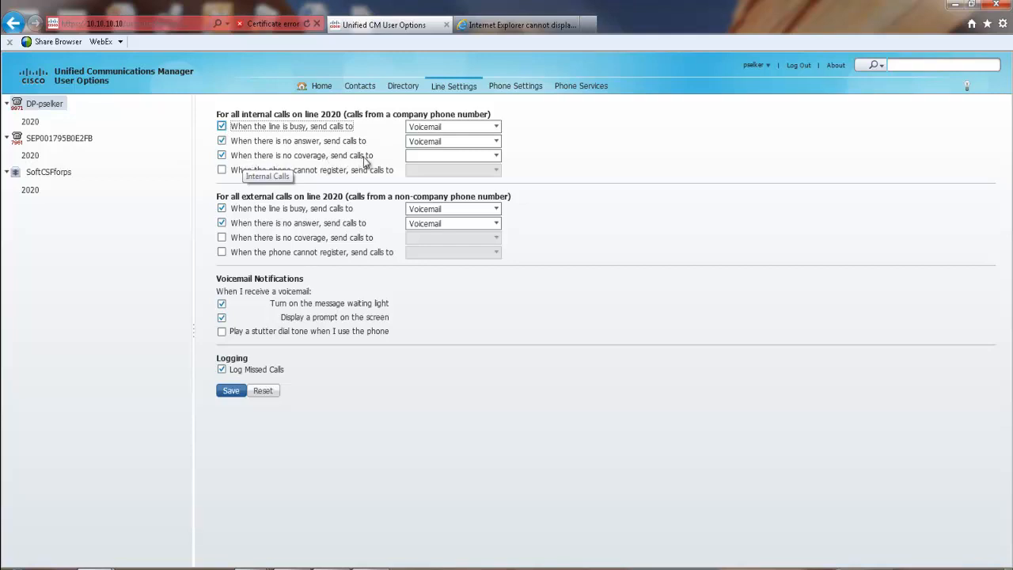
left_click(476, 158)
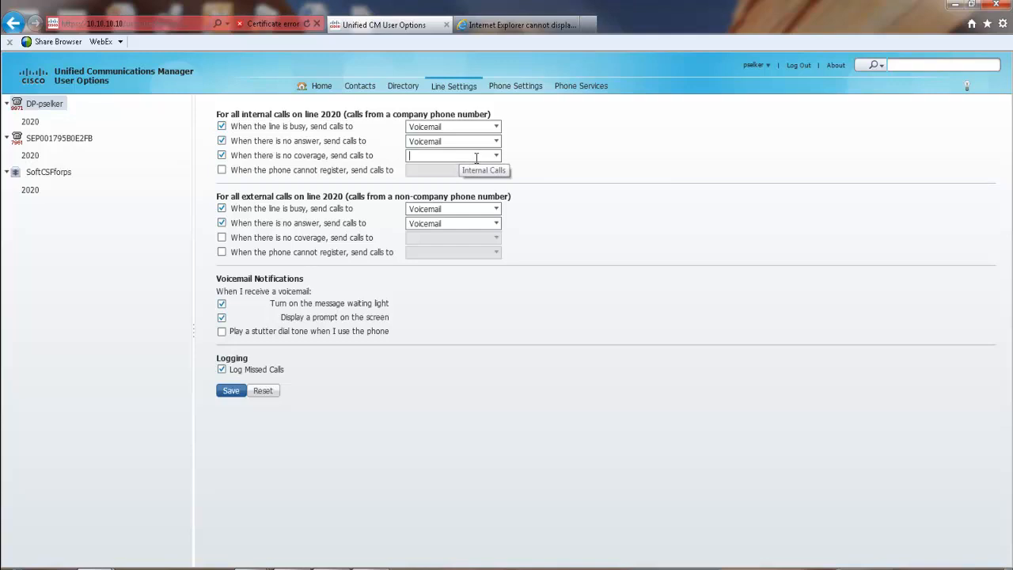
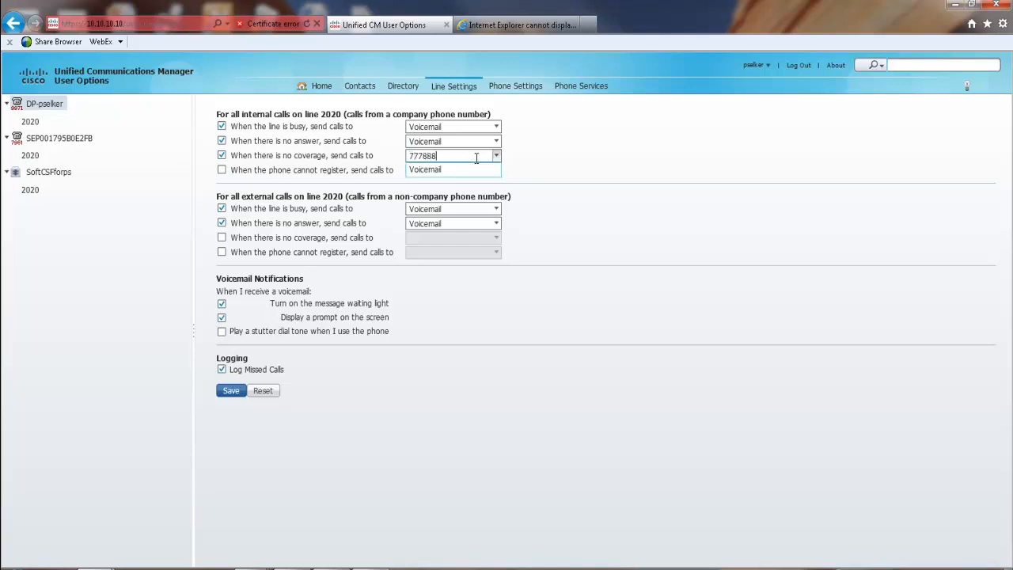
left_click(245, 114)
left_click_drag(246, 114, 342, 119)
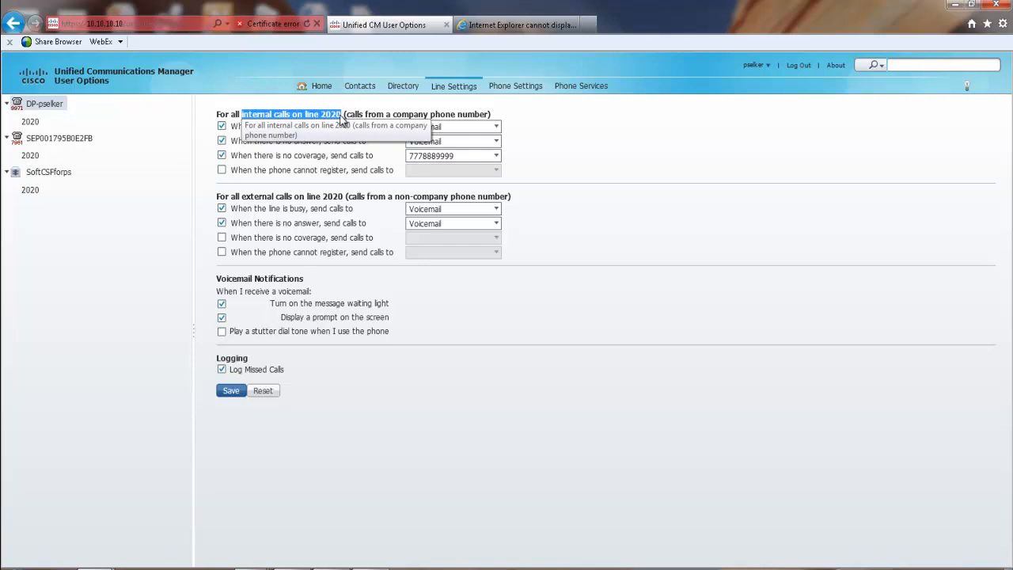
left_click(241, 194)
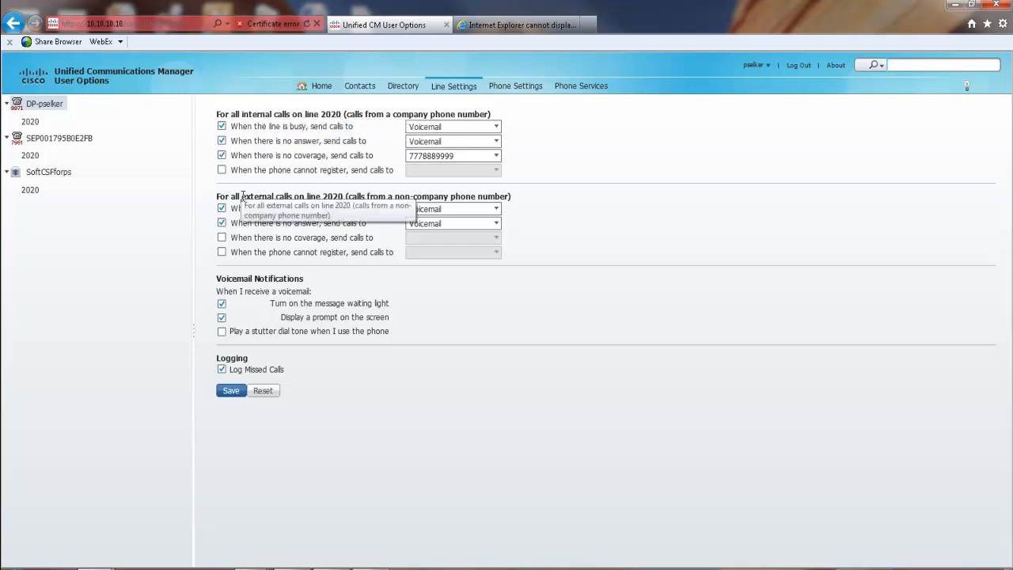
left_click_drag(245, 195, 292, 192)
left_click_drag(291, 199, 269, 278)
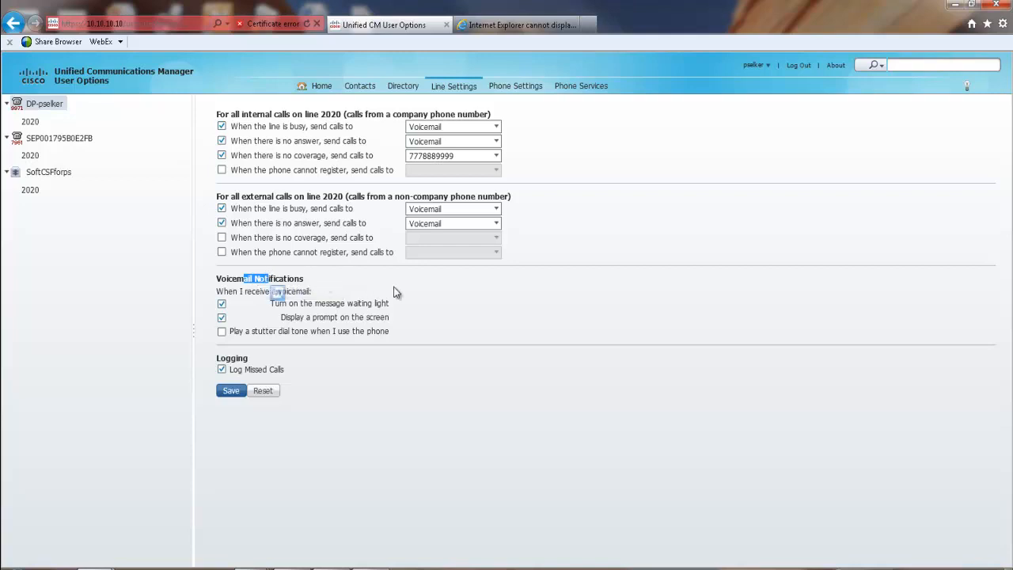
- Keep the on-screen voicemail prompt on, turn off Log Missed Calls, and save line 2020
left_click(380, 318)
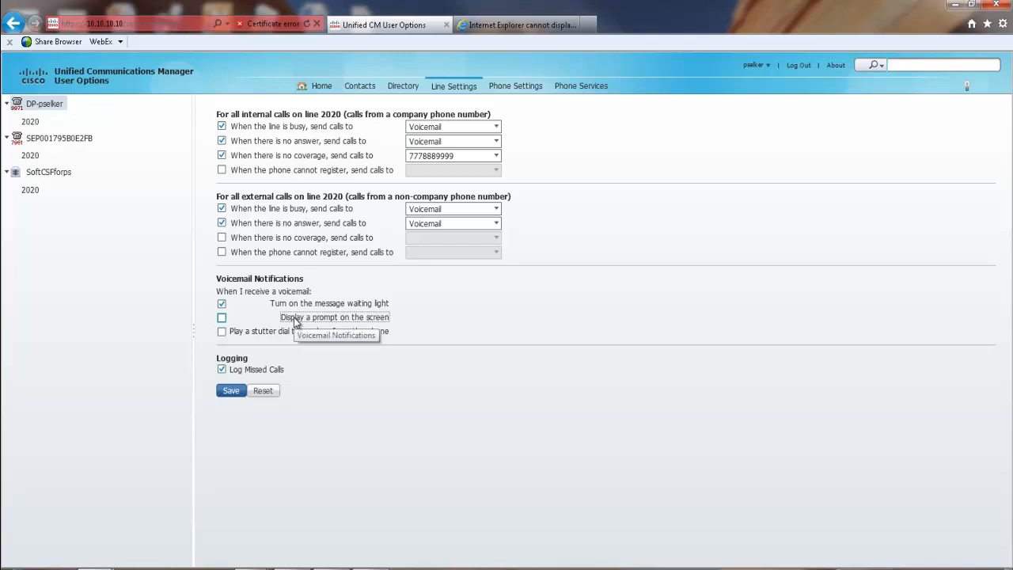
left_click(221, 318)
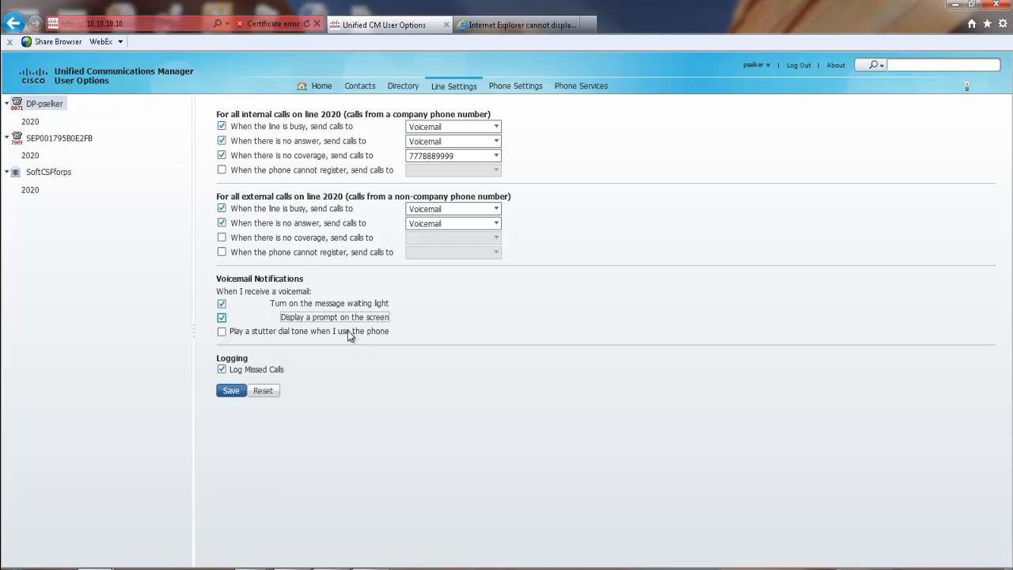
left_click(222, 370)
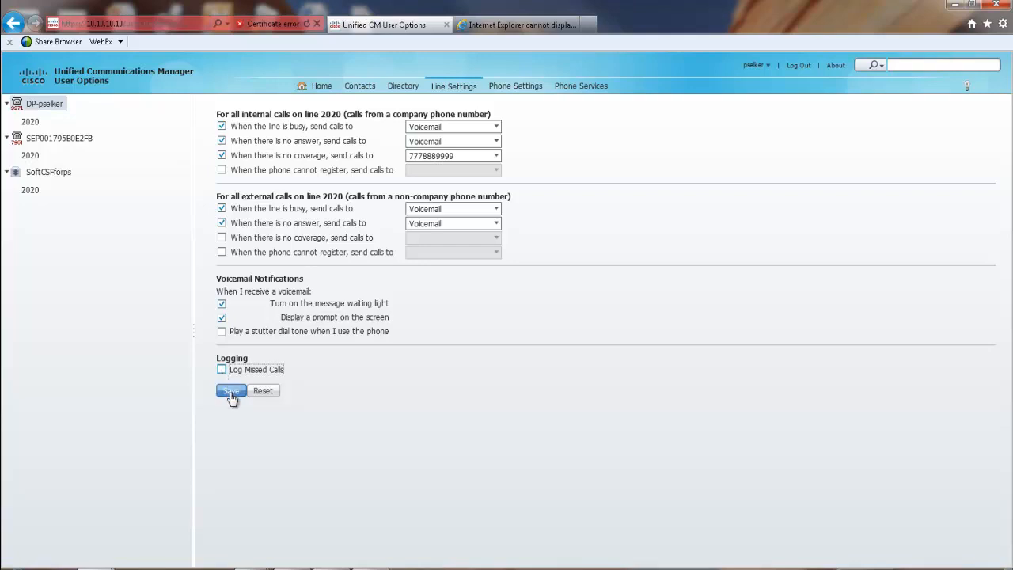
left_click(229, 393)
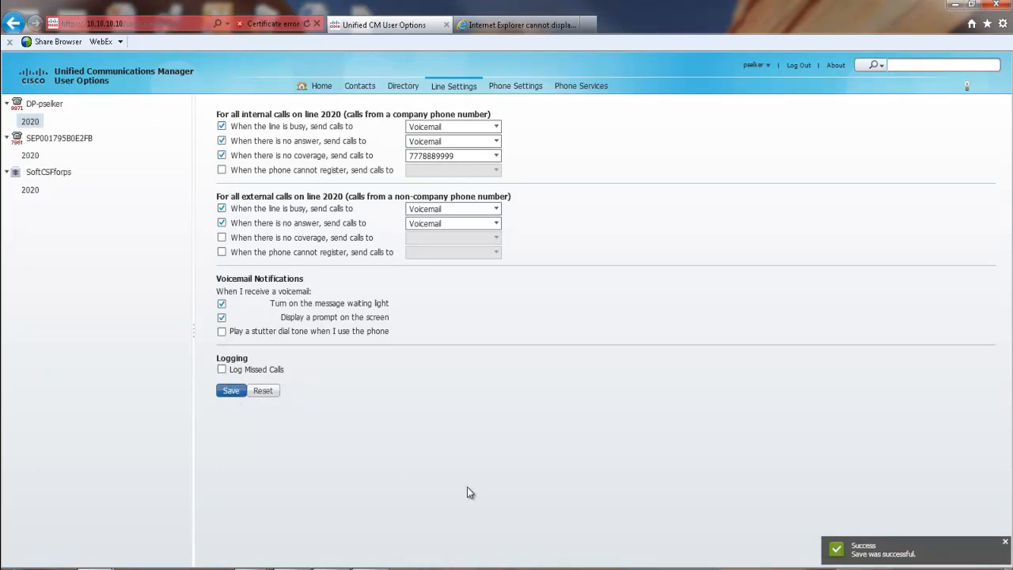
- Set the device profile's description to 'Ext Mobility Profile' and save it
left_click(515, 88)
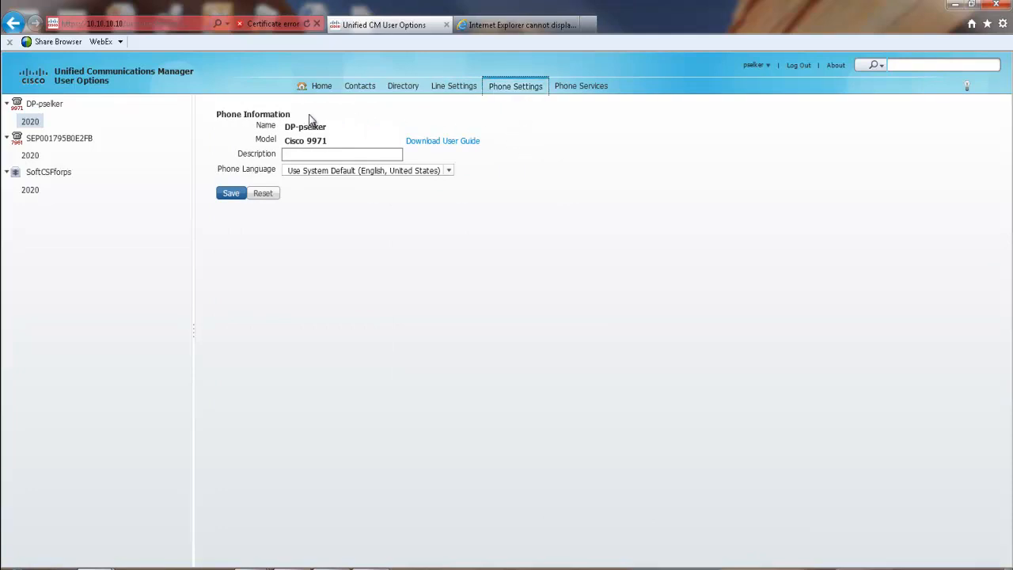
left_click(37, 109)
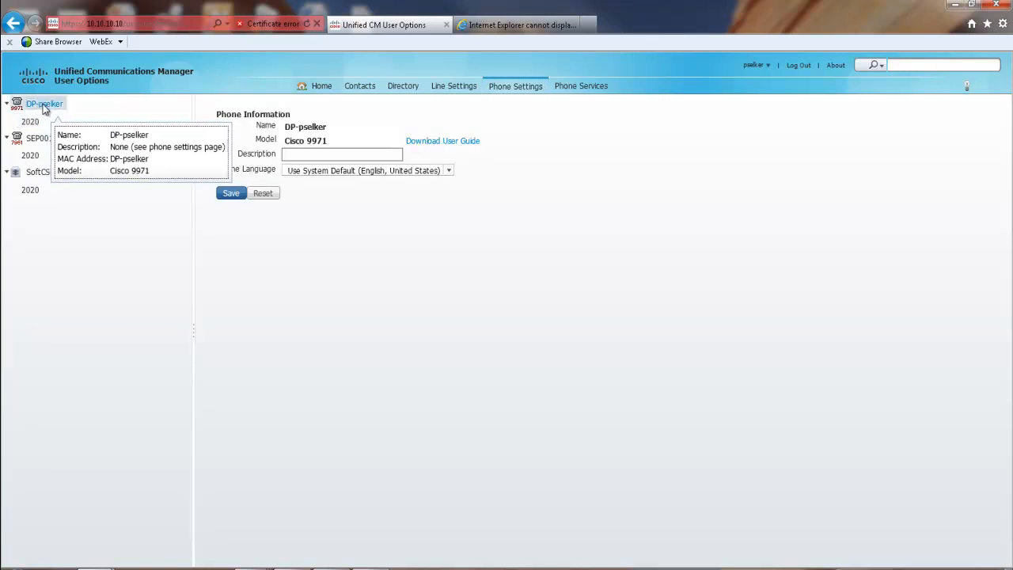
left_click(288, 154)
type("E")
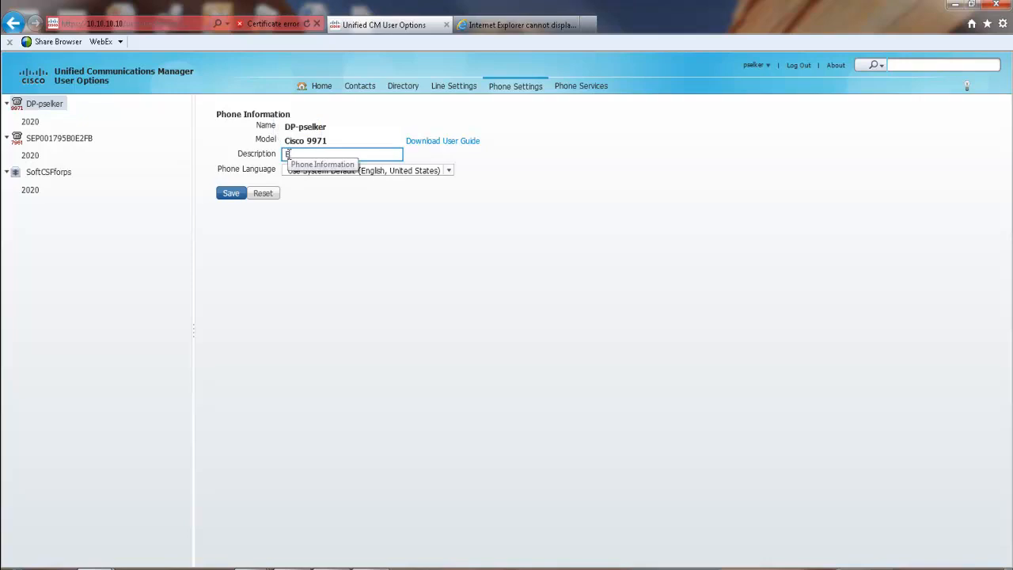
type("xt Mobi")
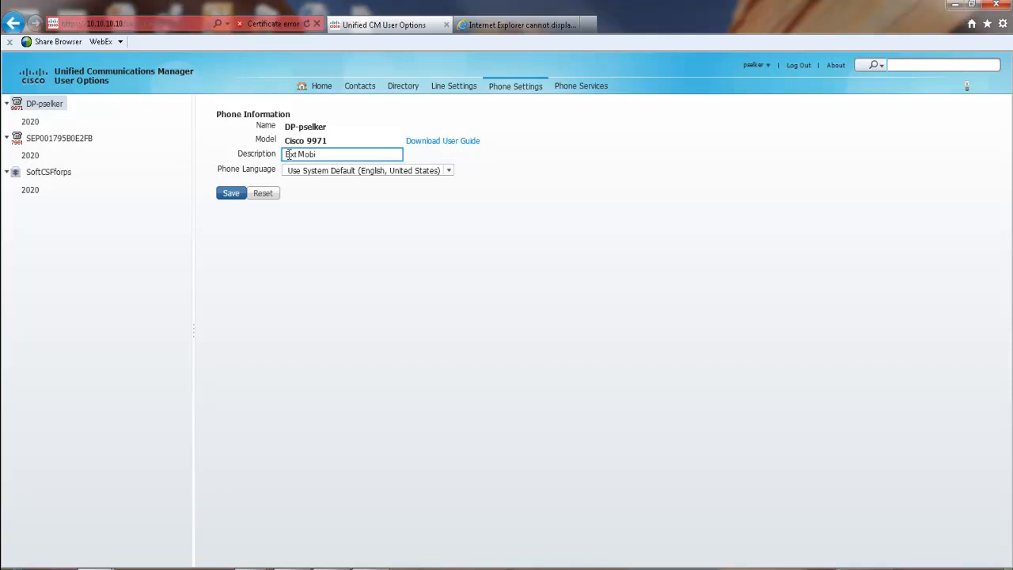
type("lity Profile")
left_click(227, 197)
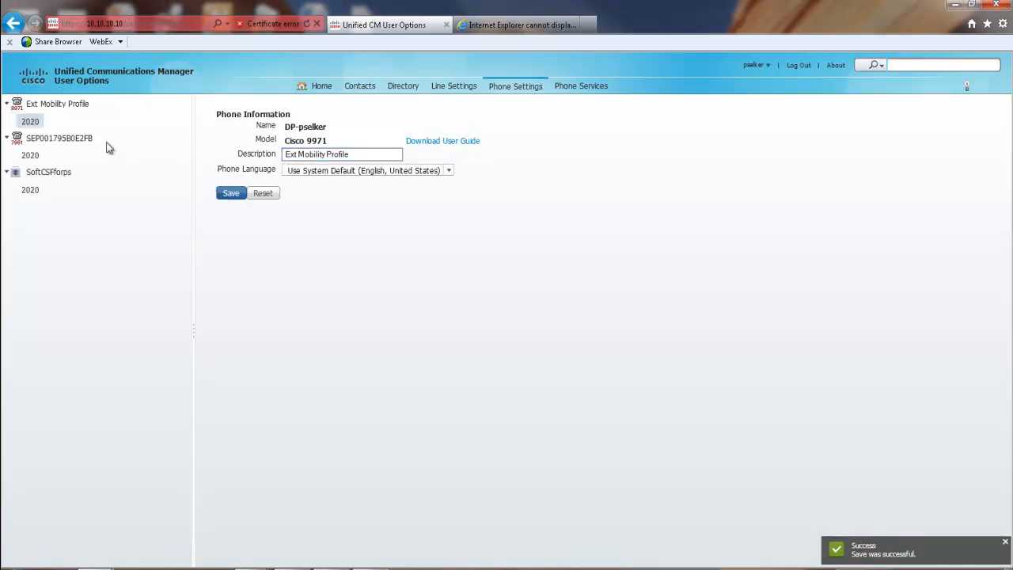
left_click(80, 140)
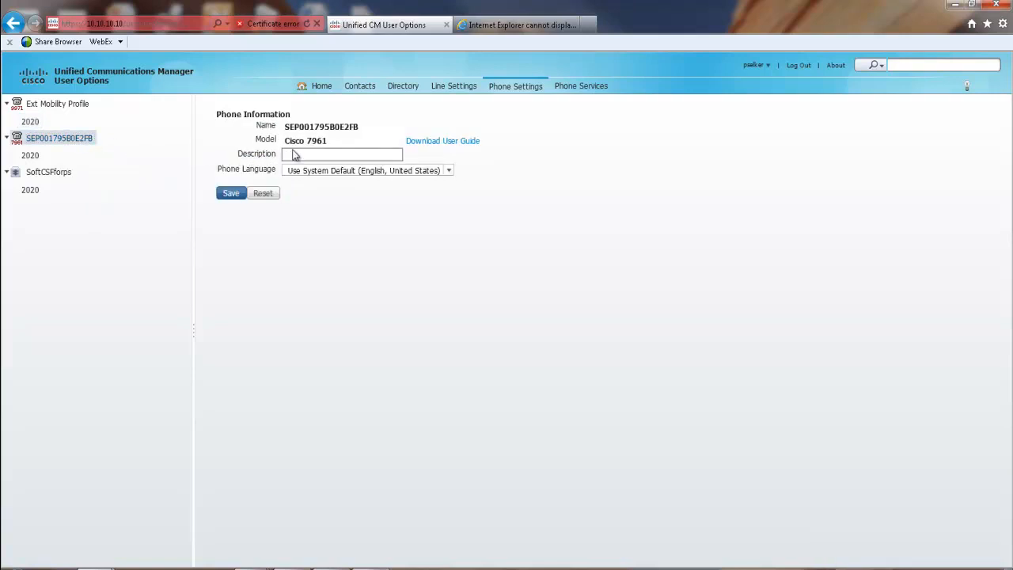
- Give the Cisco 7961 phone the description 'CIO Phone' and save it
left_click(292, 154)
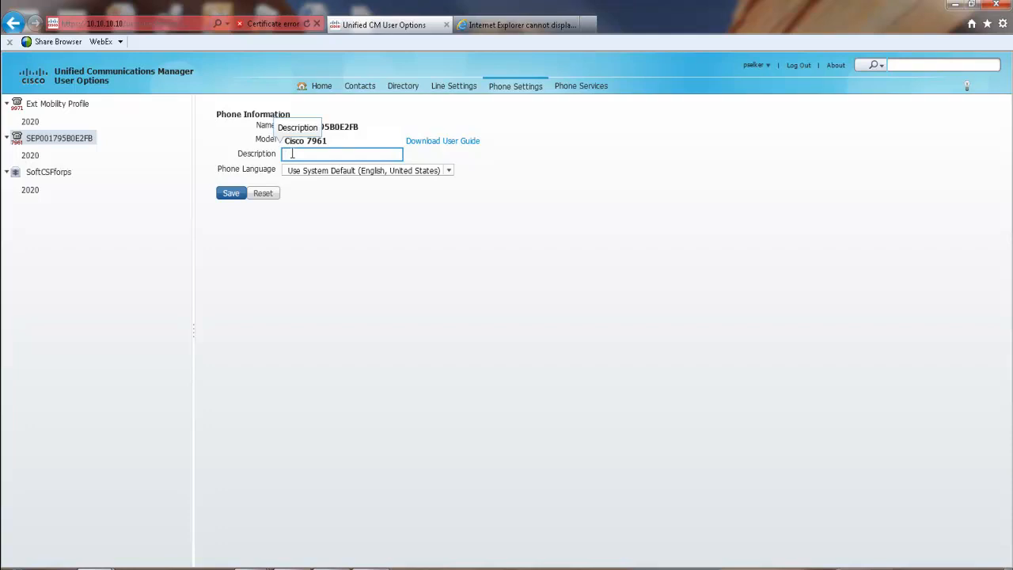
type("CIO Pho")
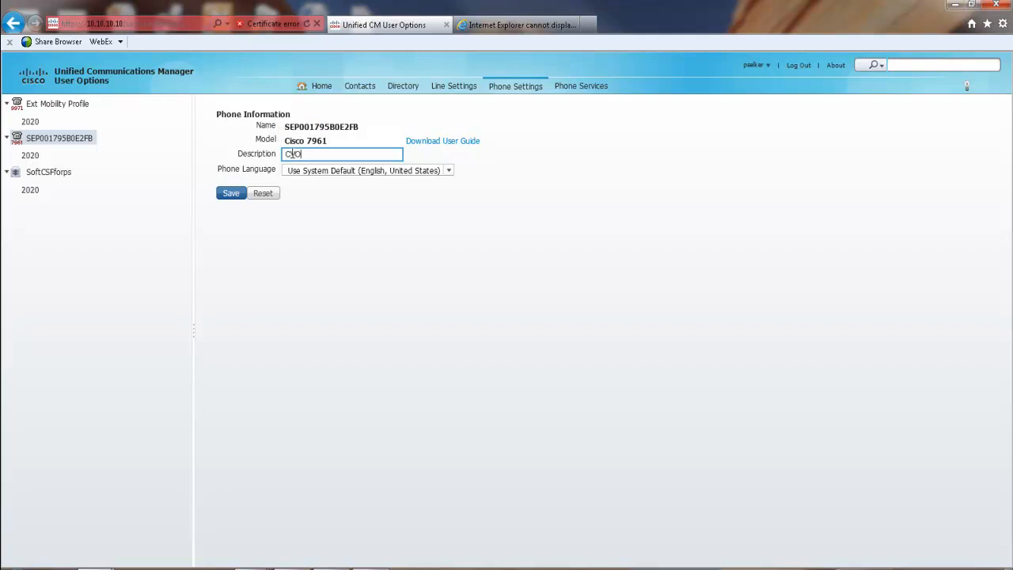
type("ne")
left_click(233, 194)
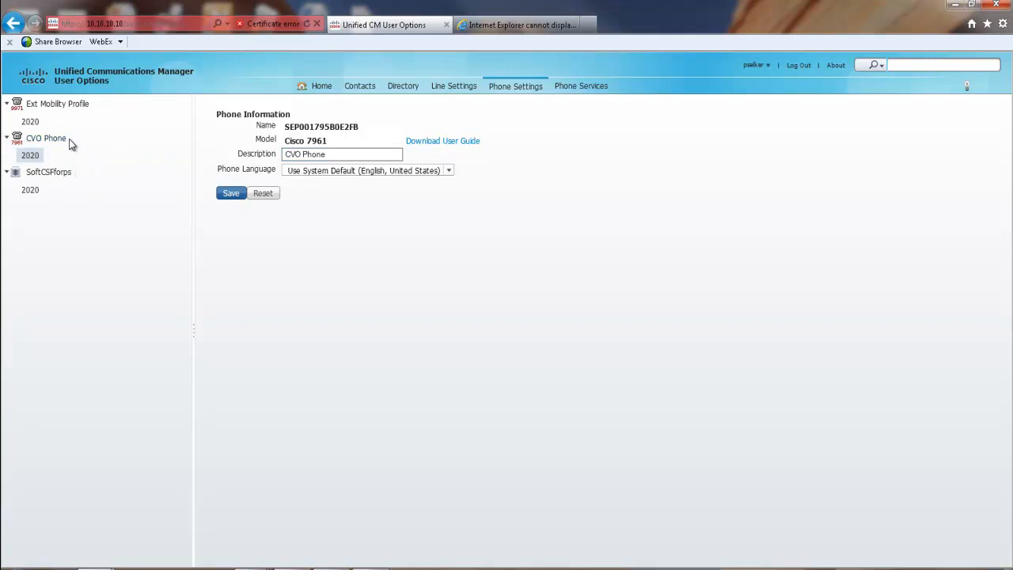
- Describe the SoftCSFforps device as 'Jabber', save it, and reselect the renamed device
left_click(48, 172)
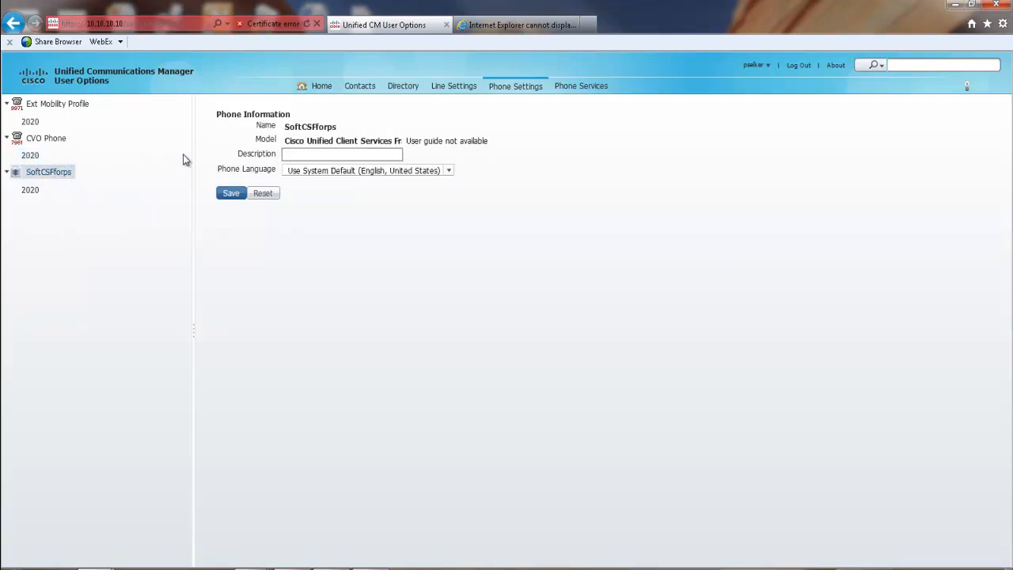
left_click(295, 154)
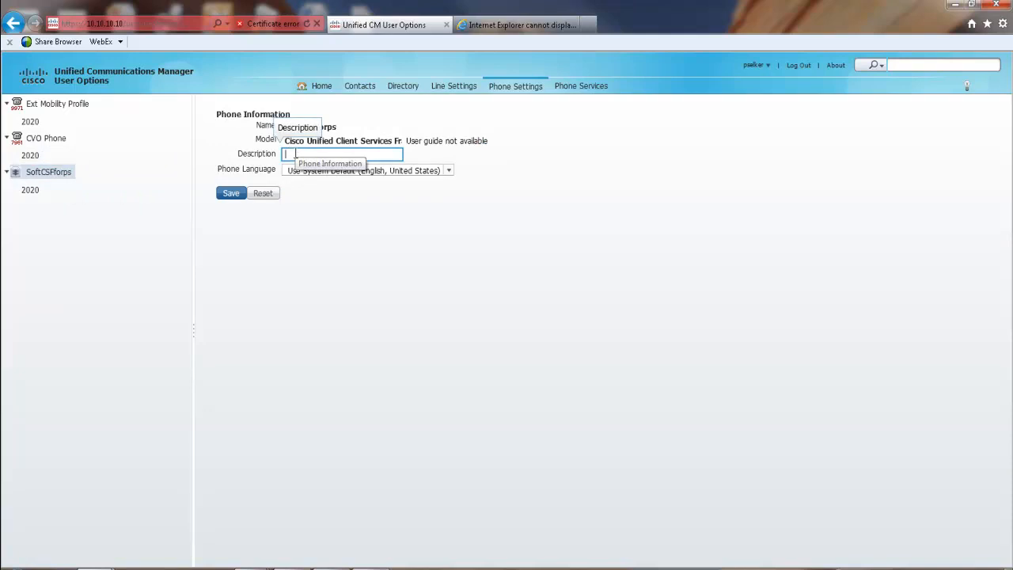
type("Jabber")
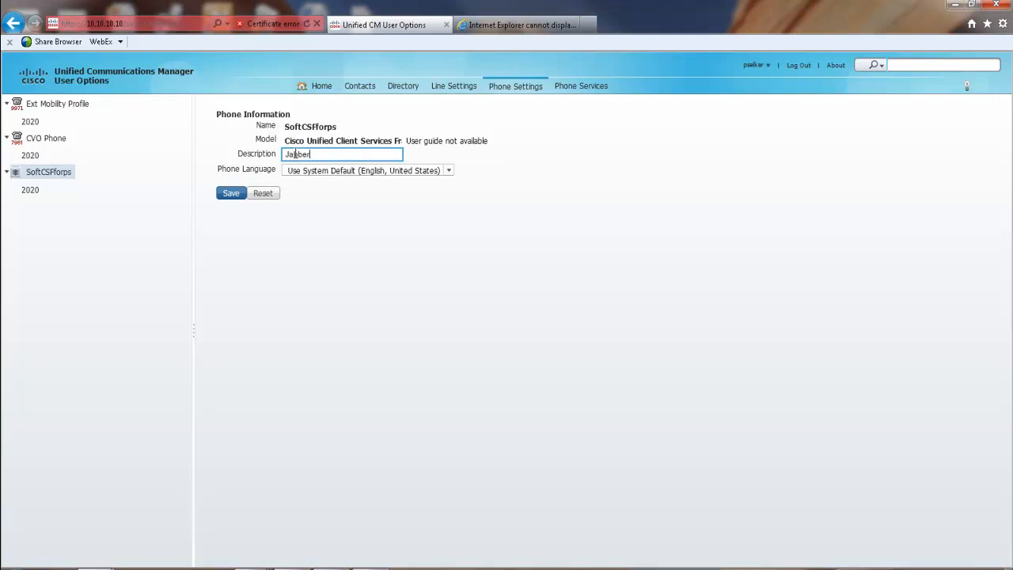
left_click(228, 195)
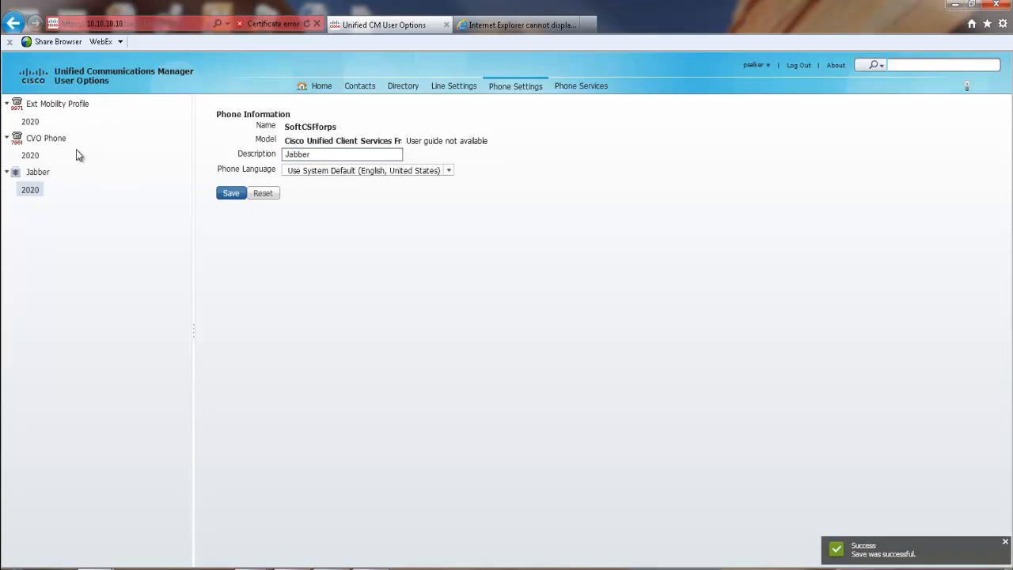
left_click(38, 174)
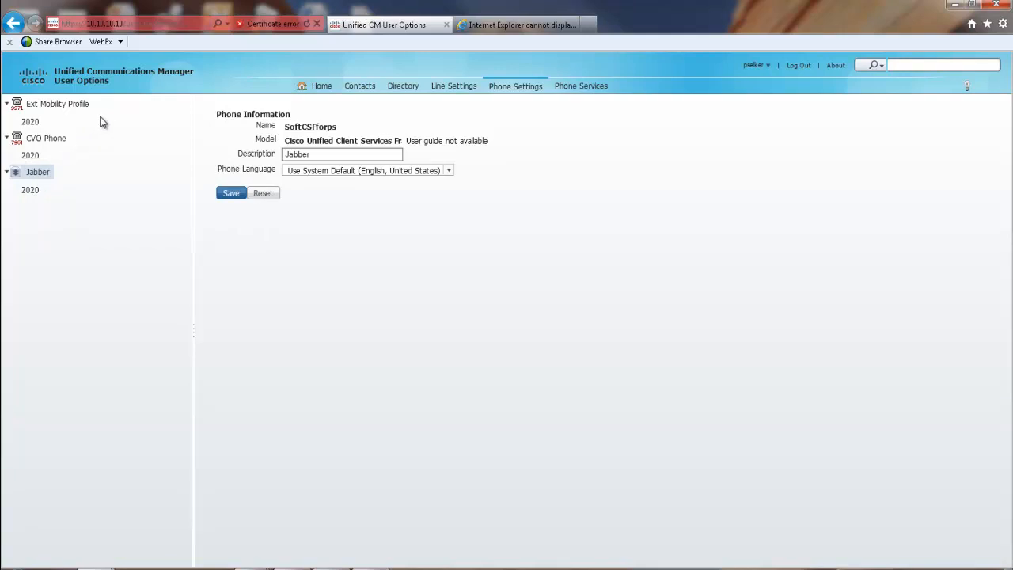
- Go through Home and Phone Settings to the Jabber device's Phone Services list, currently empty
left_click(323, 88)
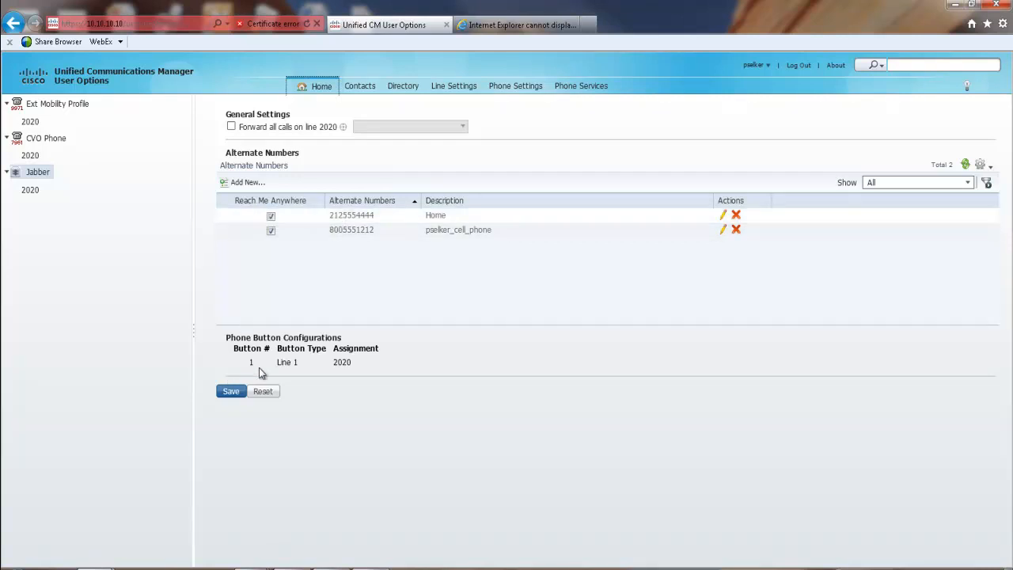
left_click(35, 172)
left_click(526, 96)
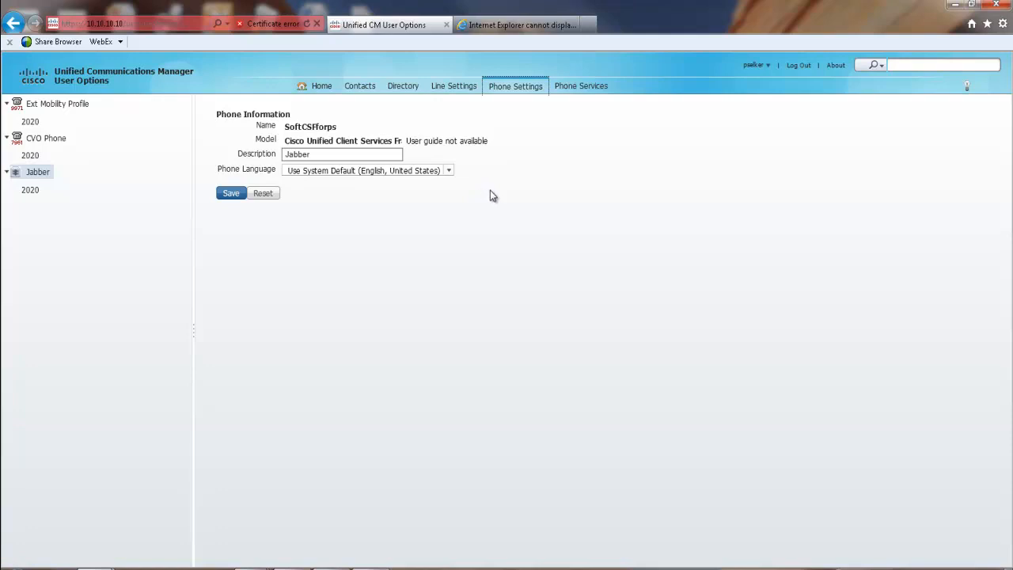
left_click(581, 93)
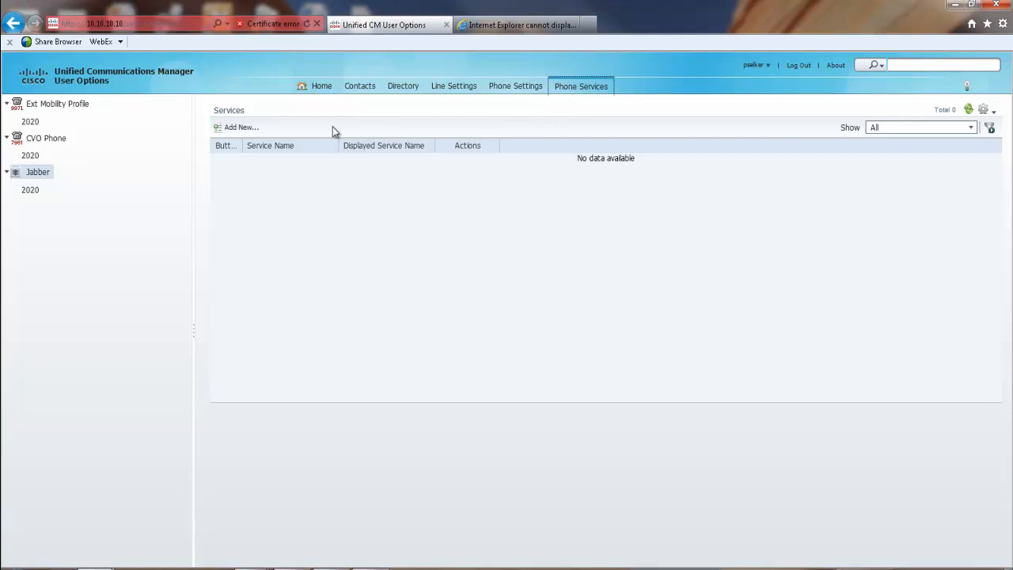
- Add Intercom Calls as a new phone service for the Jabber device
left_click(235, 129)
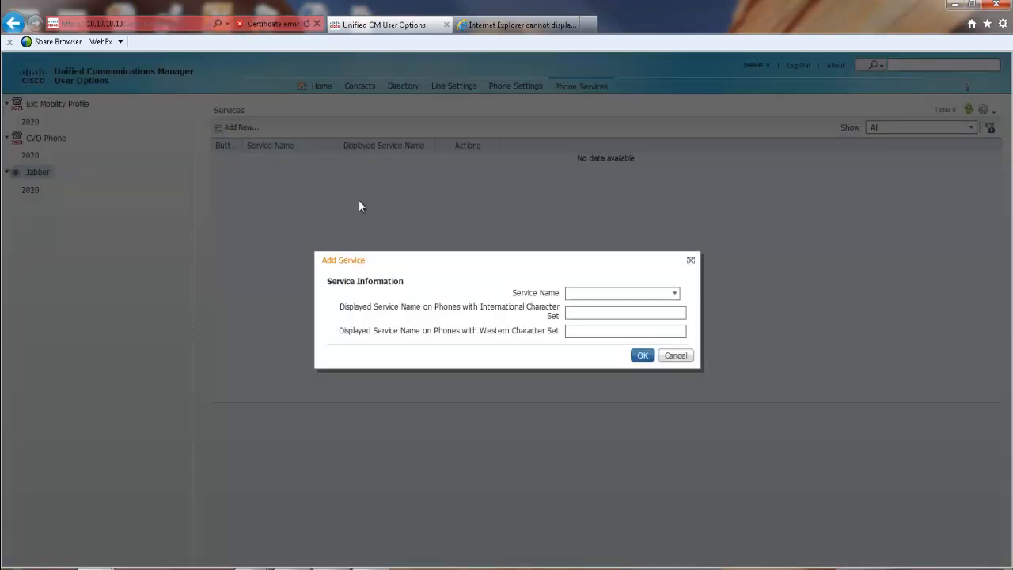
left_click(675, 294)
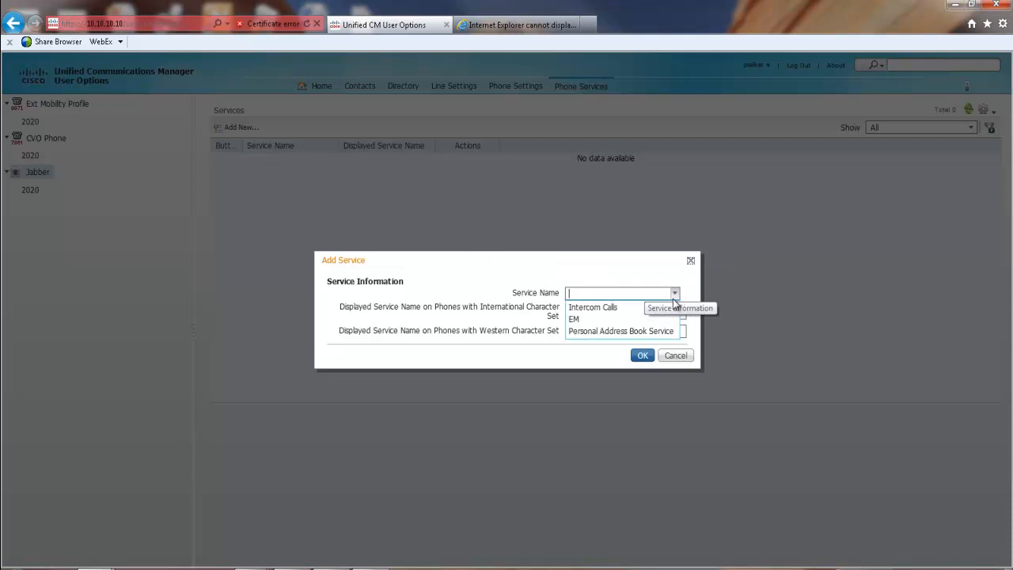
left_click(601, 307)
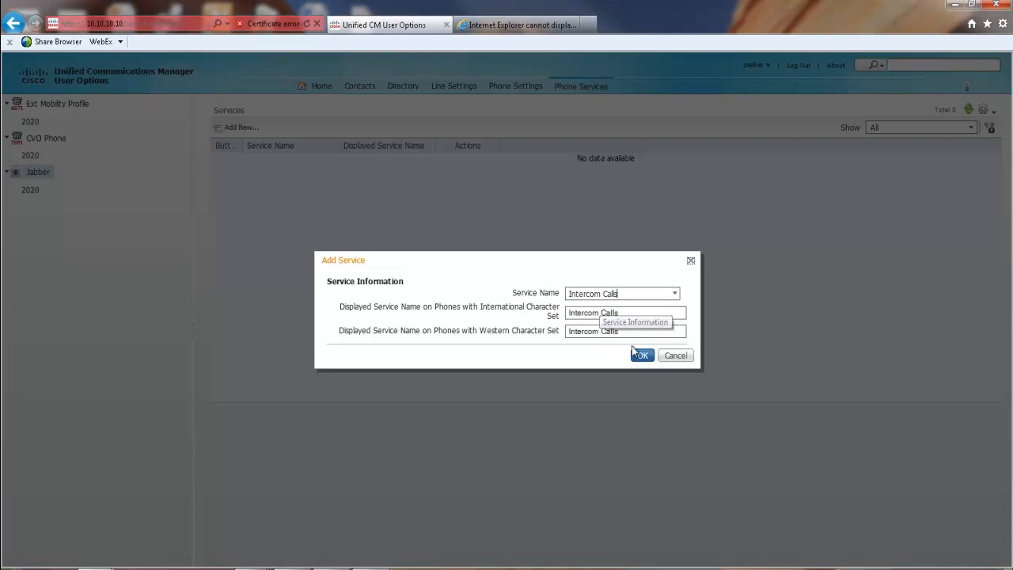
left_click(641, 357)
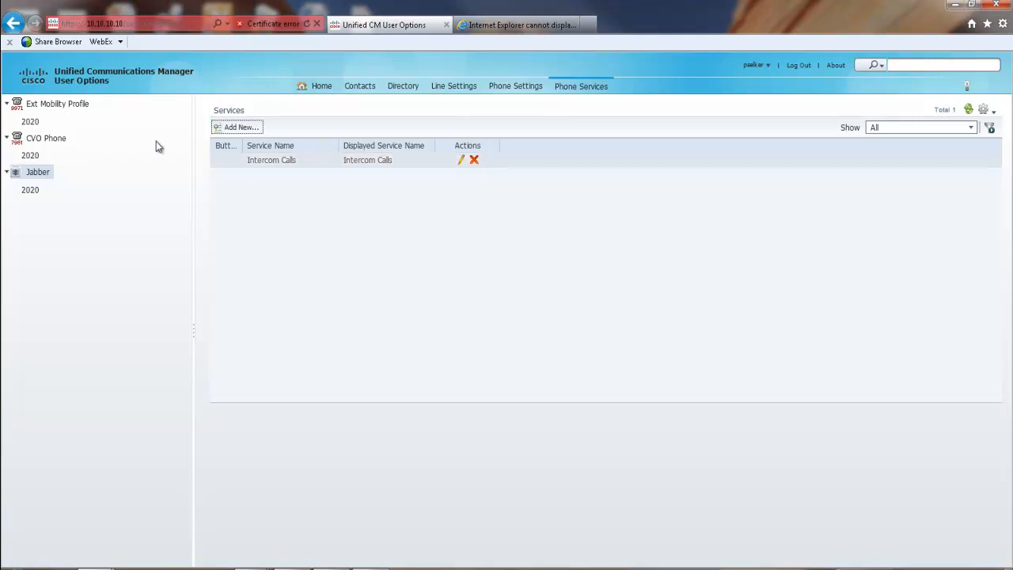
- Show the phone services for the Ext Mobility Profile device
left_click(57, 103)
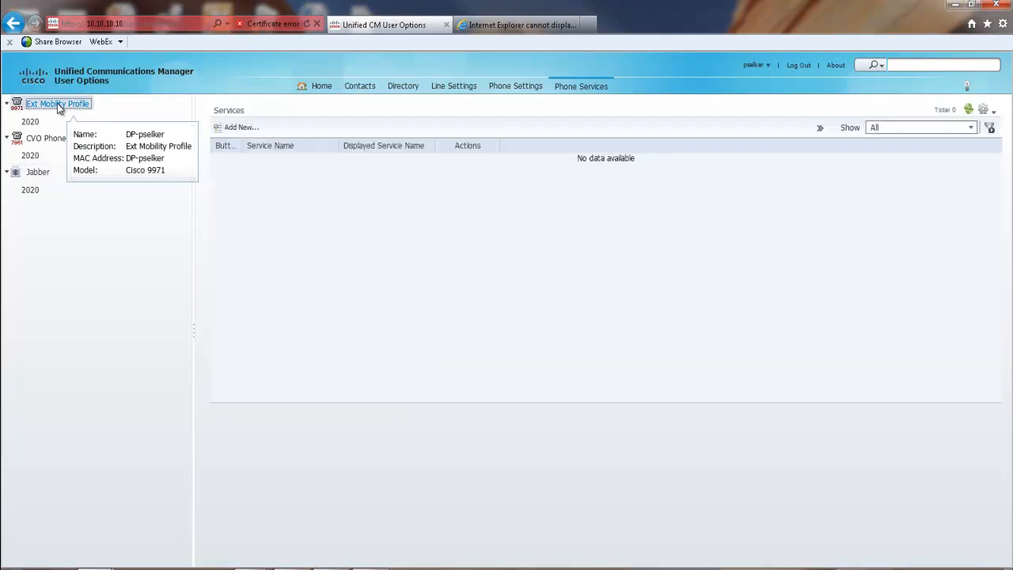